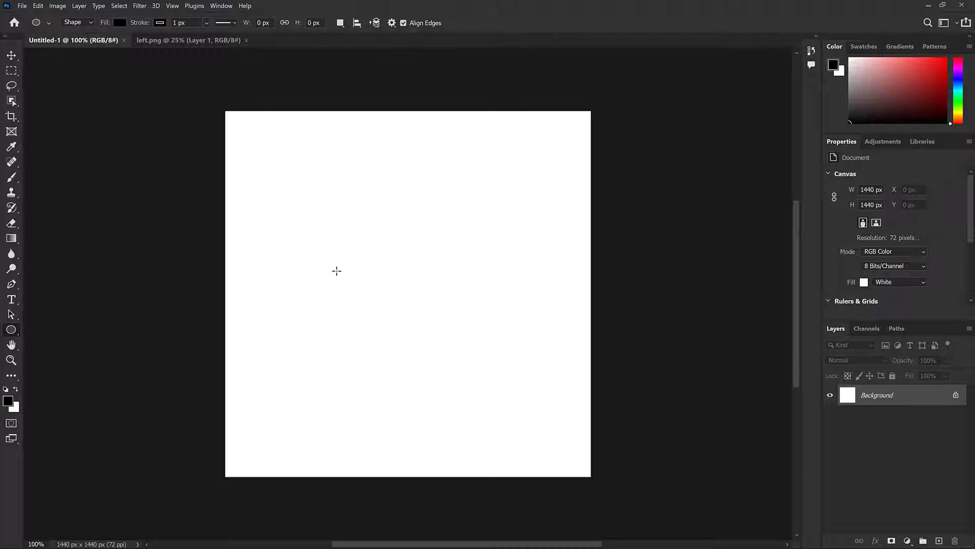
Draw a black ellipse and stretch it to all four canvas edges, making it 1440 by 1440 px.
{"action": "left_click_drag", "start_coordinate": [270, 178], "coordinate": [537, 432]}
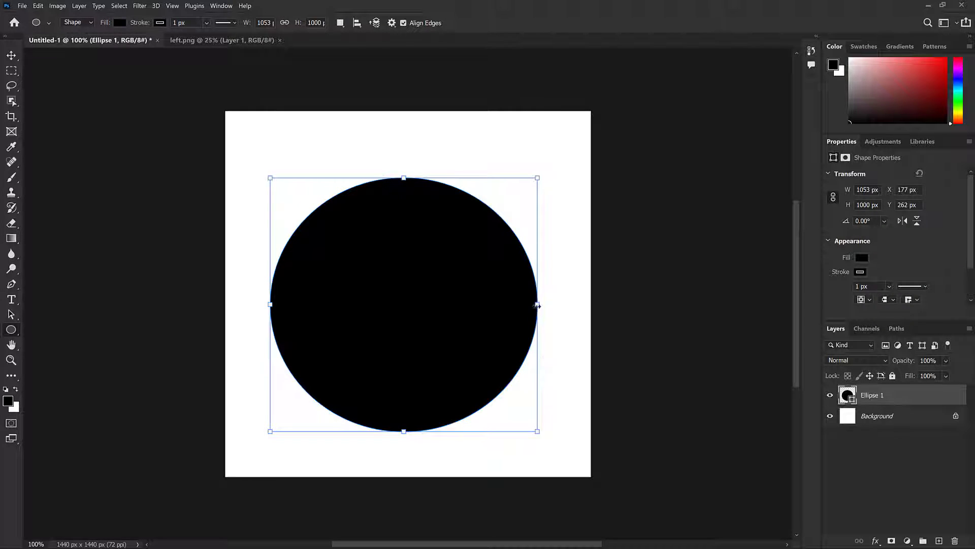
{"action": "left_click_drag", "start_coordinate": [538, 305], "coordinate": [591, 304]}
{"action": "left_click_drag", "start_coordinate": [431, 176], "coordinate": [430, 111]}
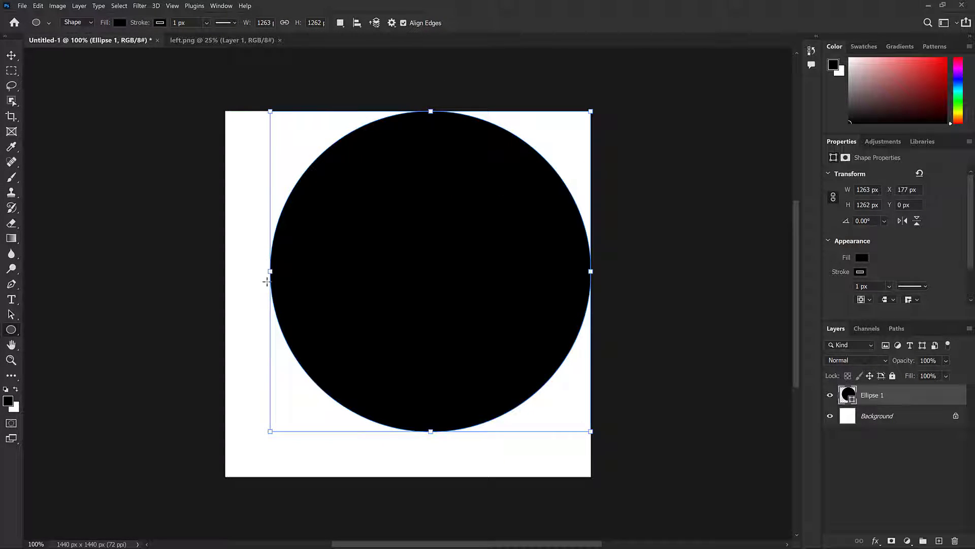
{"action": "left_click_drag", "start_coordinate": [273, 275], "coordinate": [225, 274]}
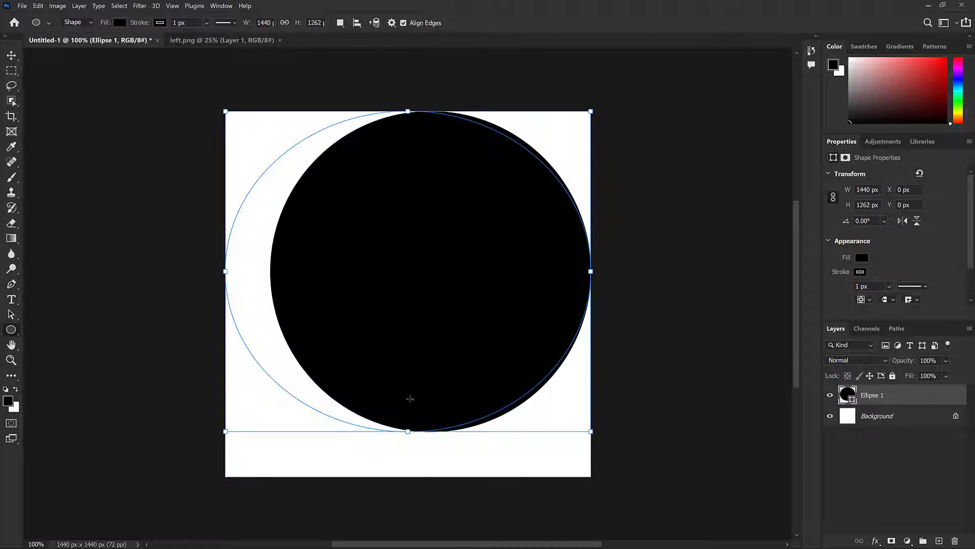
{"action": "left_click_drag", "start_coordinate": [411, 433], "coordinate": [409, 476]}
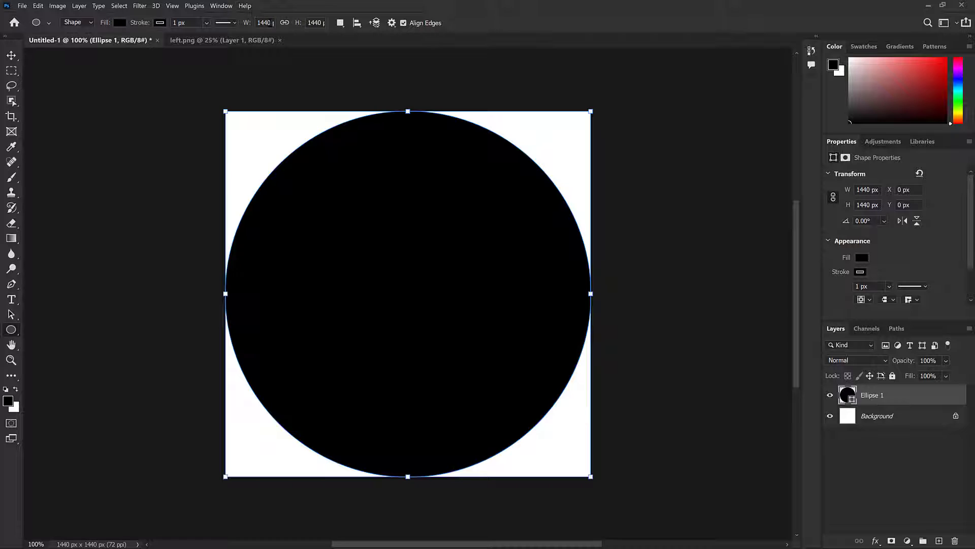
Set the circle's stroke width to 0 px and its fill to the recently used red.
{"action": "left_click", "coordinate": [264, 22]}
{"action": "left_click_drag", "start_coordinate": [321, 23], "coordinate": [287, 23]}
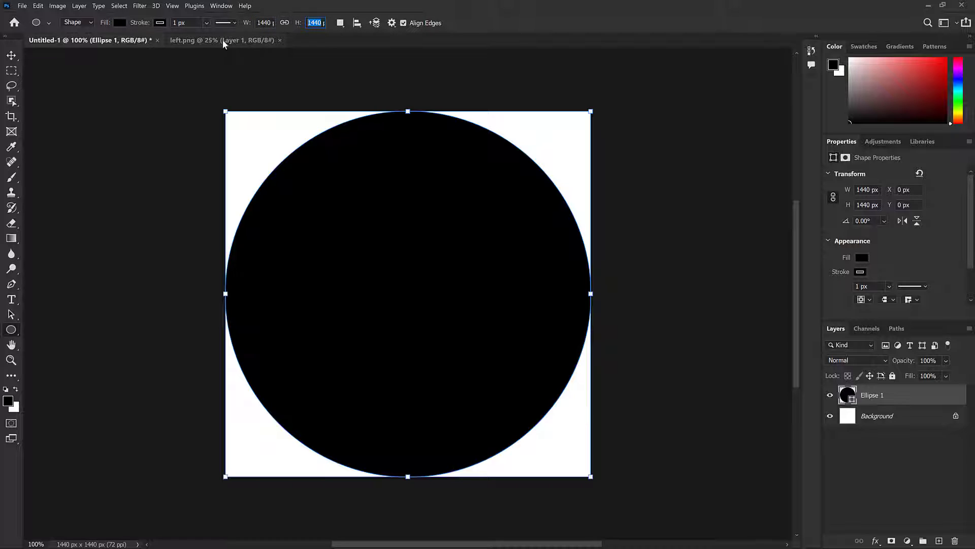
{"action": "left_click_drag", "start_coordinate": [179, 23], "coordinate": [170, 22]}
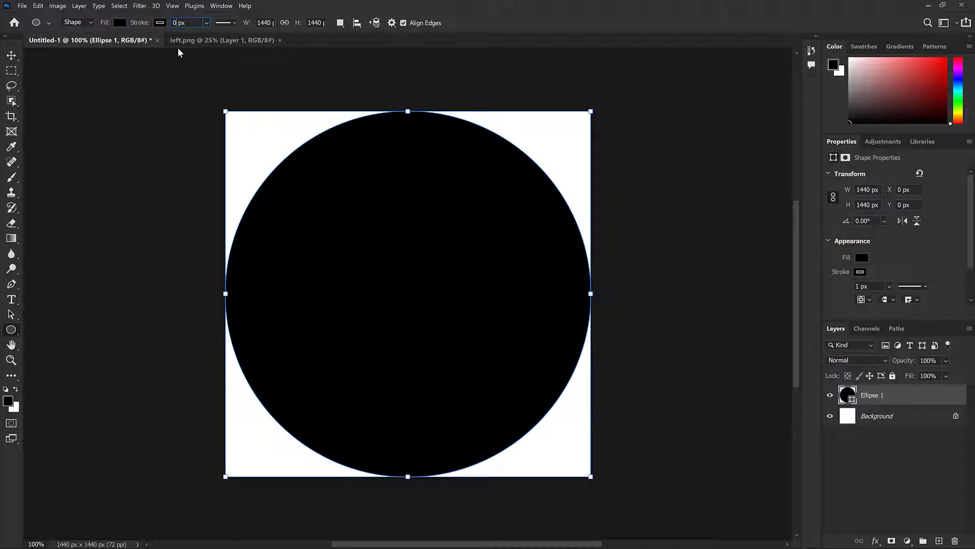
{"action": "key", "text": "Return"}
{"action": "left_click", "coordinate": [862, 258]}
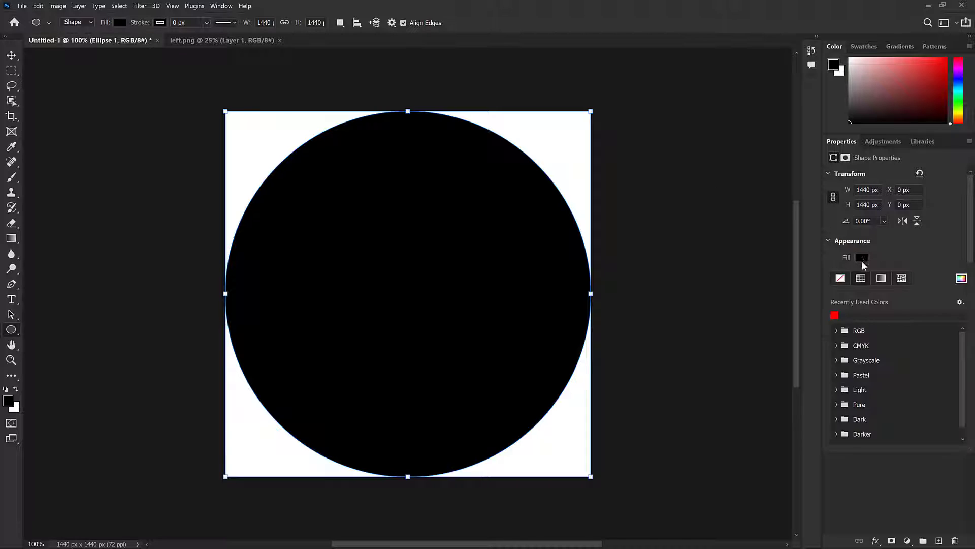
{"action": "left_click", "coordinate": [836, 315]}
{"action": "left_click", "coordinate": [903, 257]}
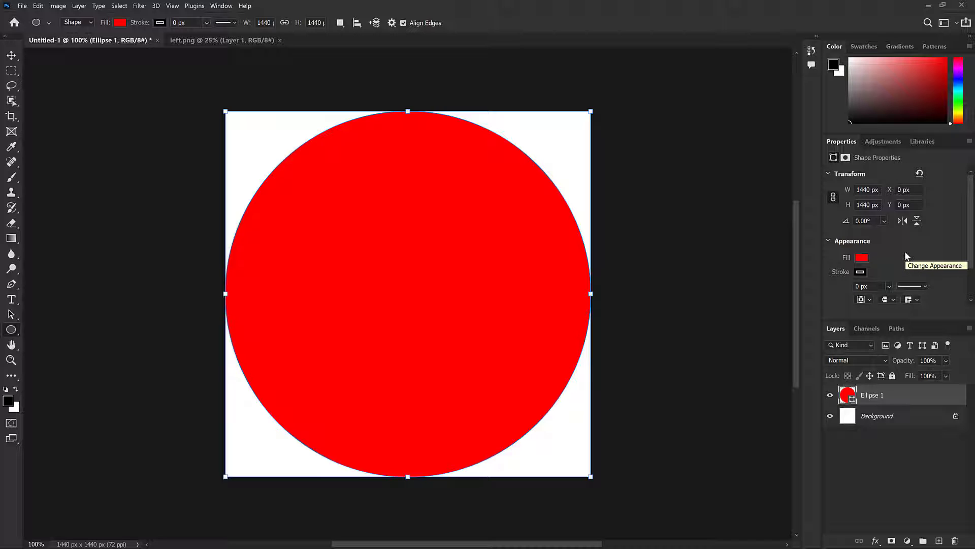
Select the entire canvas of left.png and copy the portrait.
{"action": "left_click", "coordinate": [217, 44]}
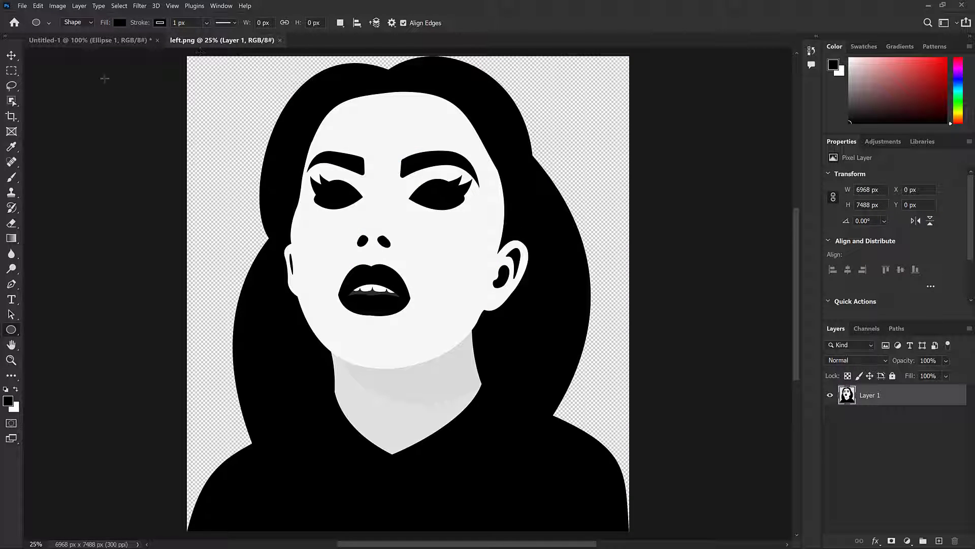
{"action": "left_click", "coordinate": [119, 6]}
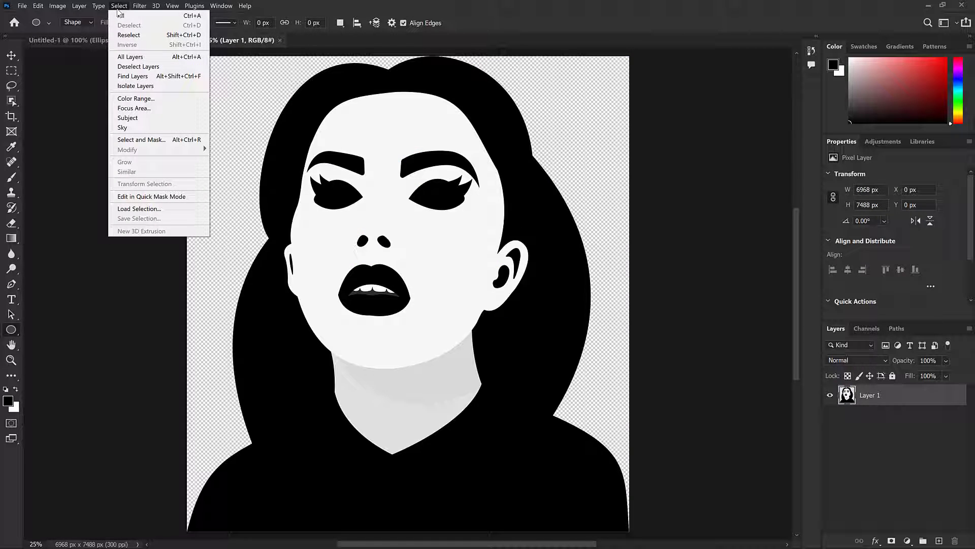
{"action": "left_click", "coordinate": [151, 17]}
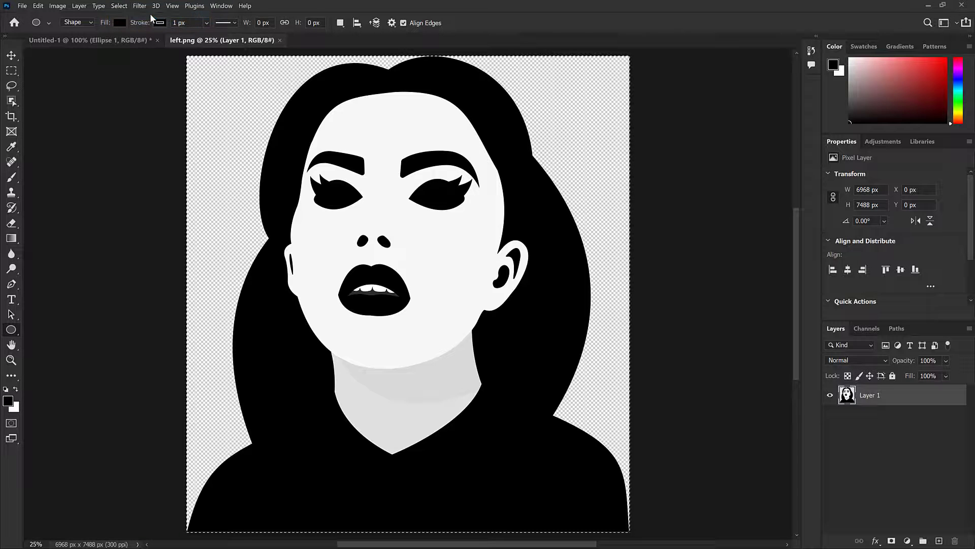
{"action": "left_click", "coordinate": [38, 6]}
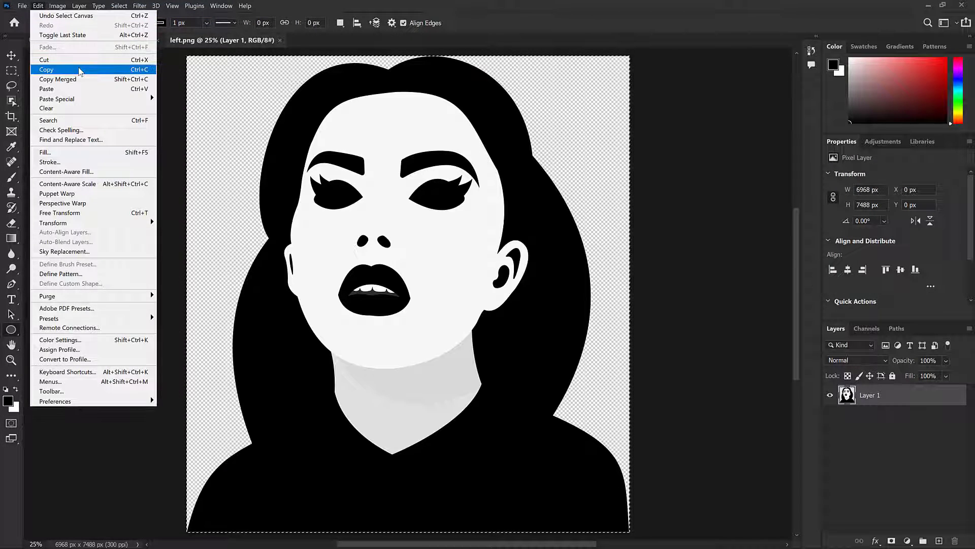
{"action": "left_click", "coordinate": [88, 71]}
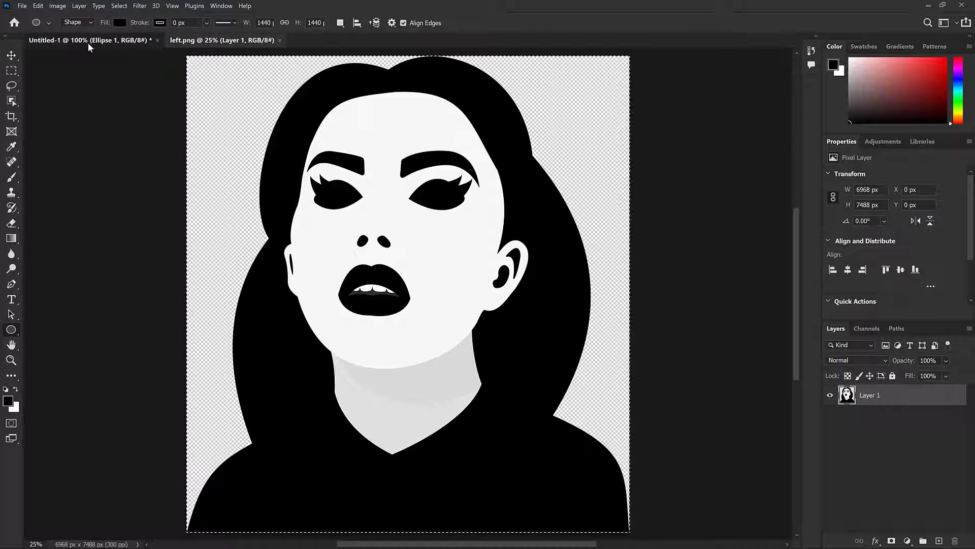
Paste the copied portrait into the Untitled-1 document above the red circle.
{"action": "left_click", "coordinate": [87, 43]}
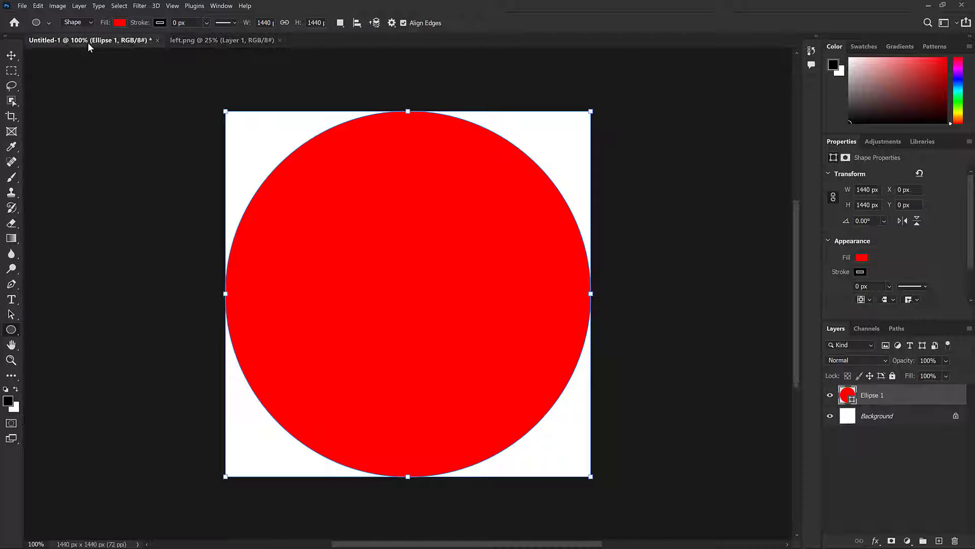
{"action": "left_click", "coordinate": [38, 5]}
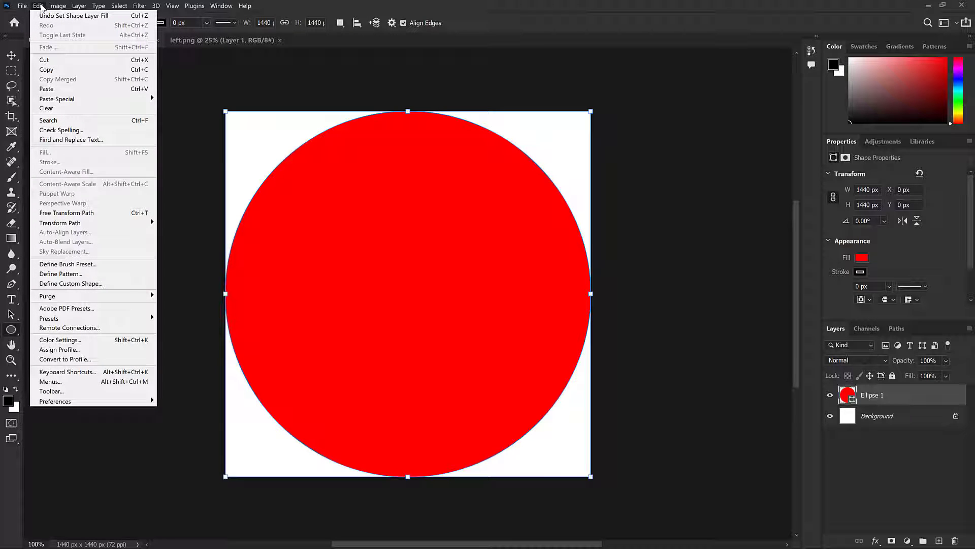
{"action": "left_click", "coordinate": [88, 88]}
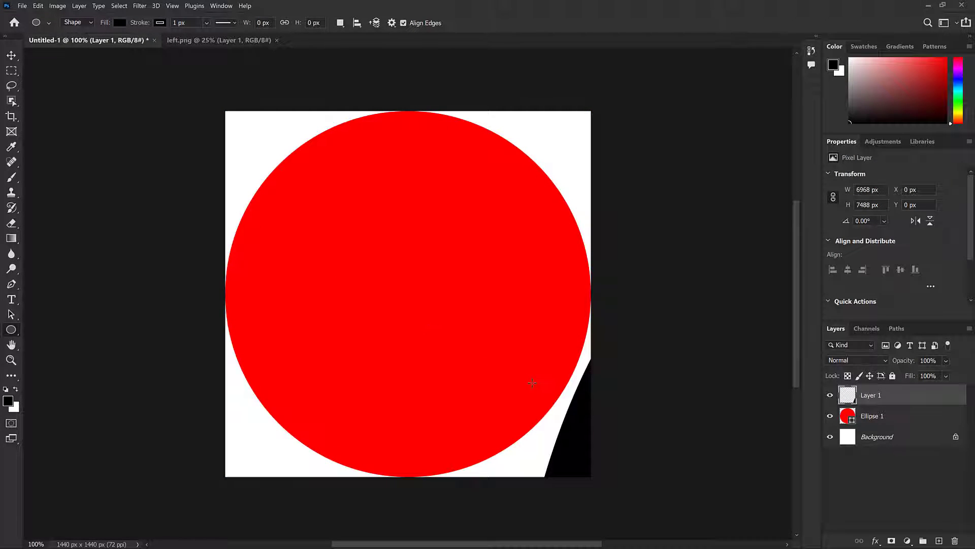
Free-transform the pasted portrait to about 86% and move it so its upper edge meets the canvas's upper edge.
{"action": "left_click", "coordinate": [11, 57]}
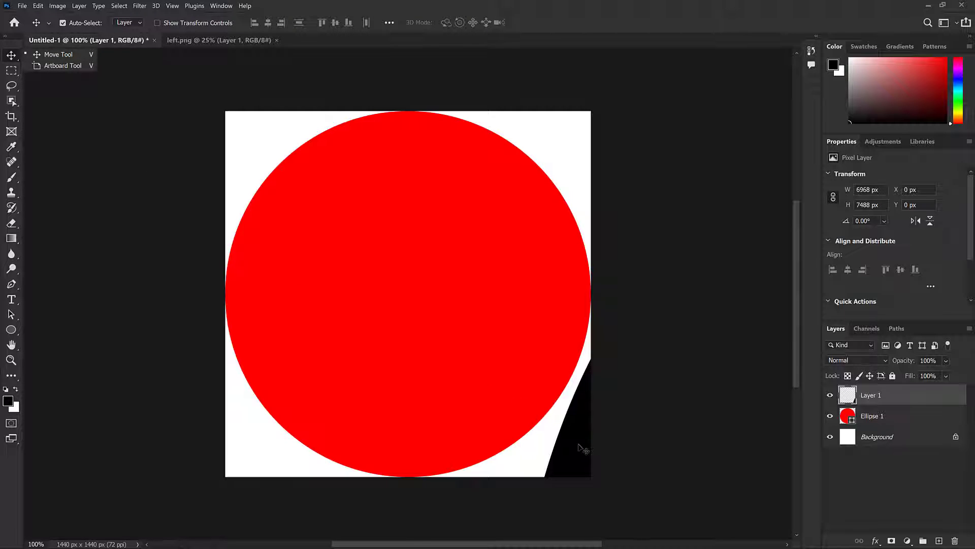
{"action": "left_click_drag", "start_coordinate": [559, 444], "coordinate": [262, 283]}
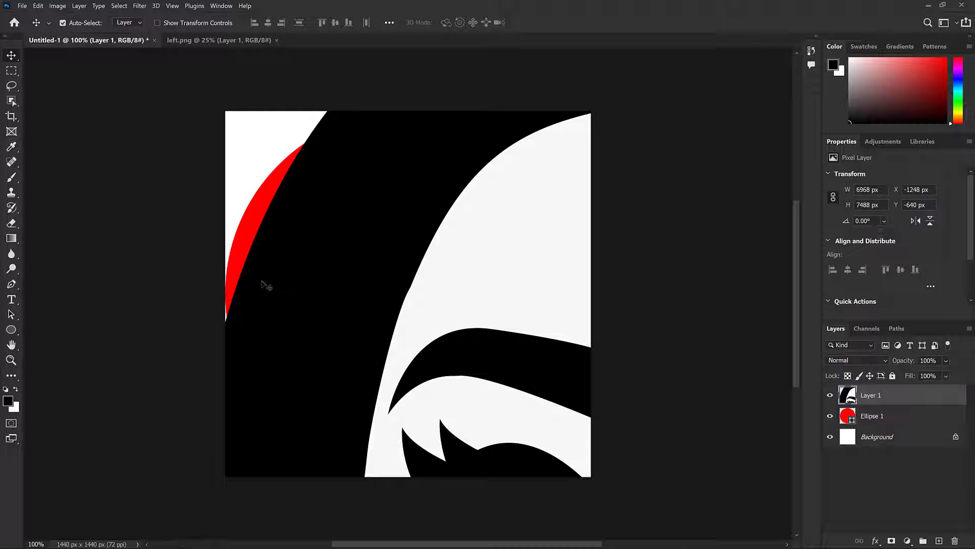
{"action": "right_click", "coordinate": [333, 317]}
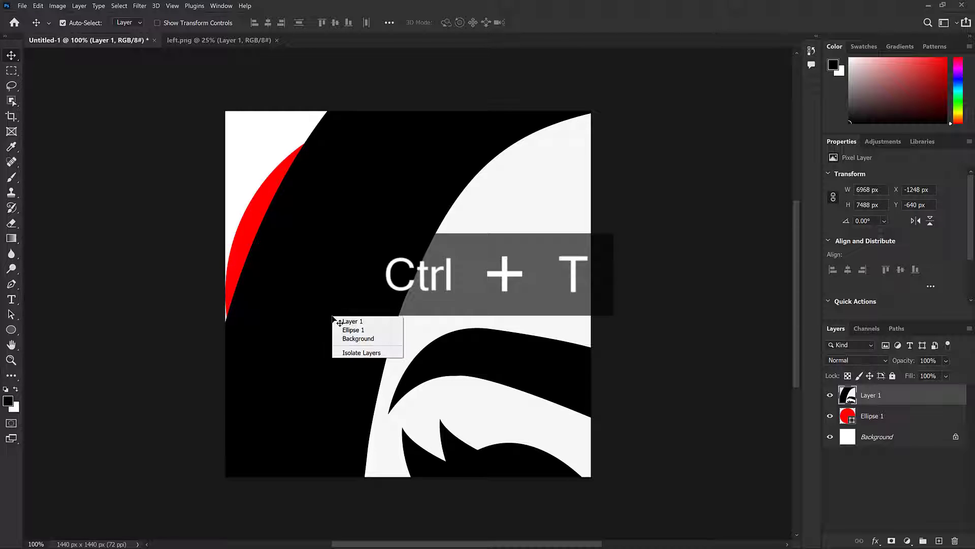
{"action": "left_click", "coordinate": [326, 312]}
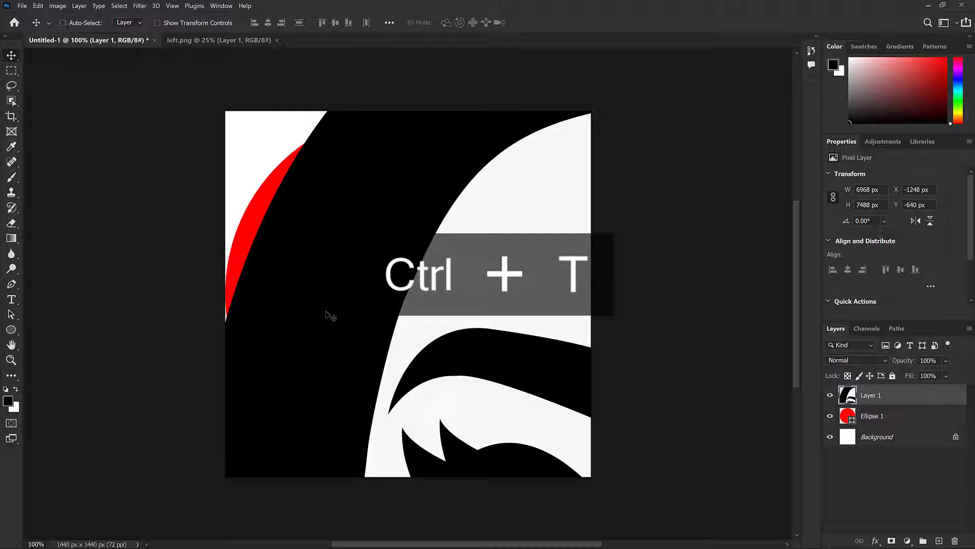
{"action": "key", "text": "ctrl+t"}
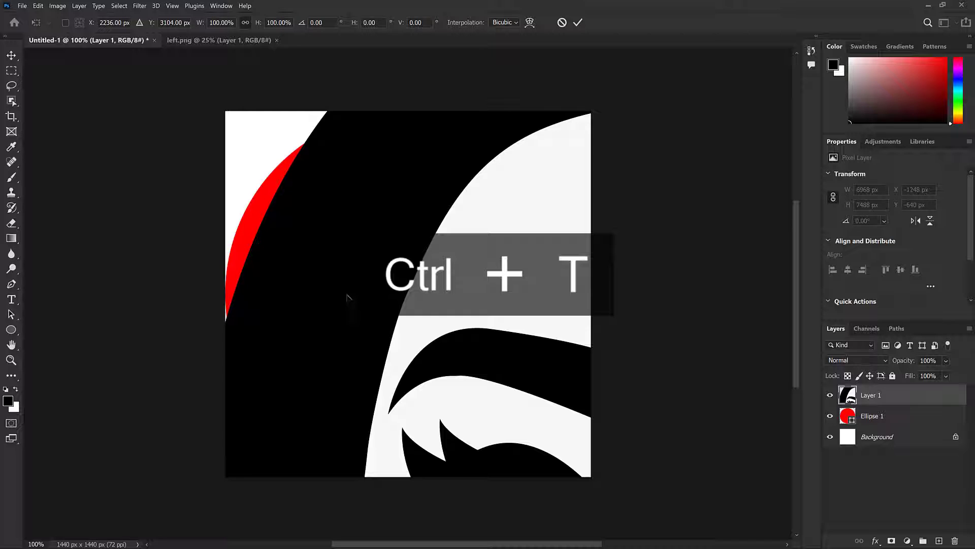
{"action": "left_click_drag", "start_coordinate": [442, 243], "coordinate": [475, 337]}
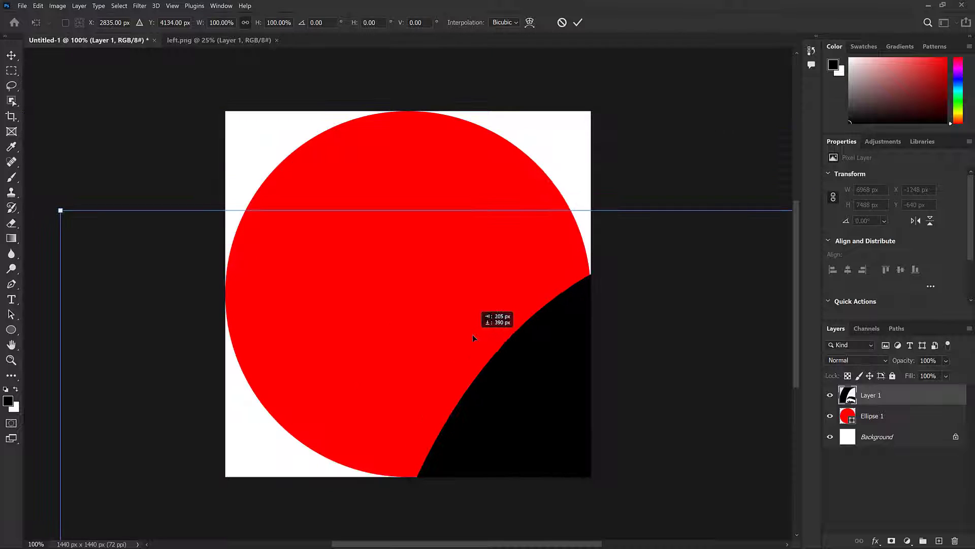
{"action": "left_click_drag", "start_coordinate": [63, 213], "coordinate": [483, 322]}
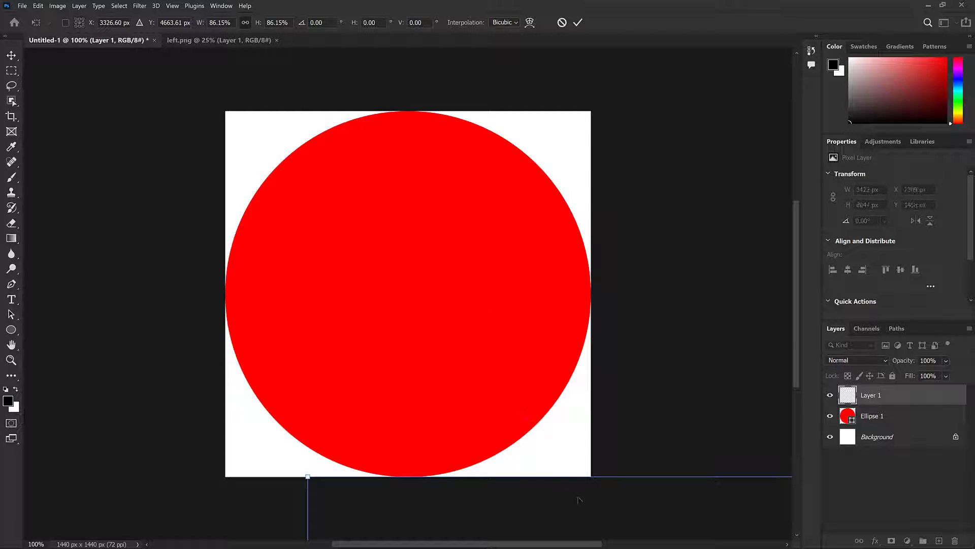
{"action": "left_click_drag", "start_coordinate": [576, 497], "coordinate": [319, 131]}
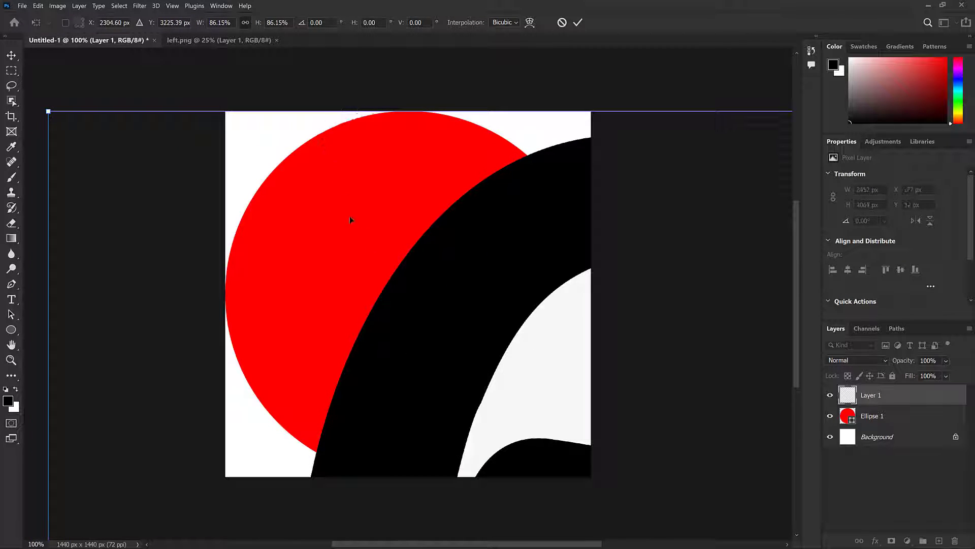
Turn on transform controls and shrink the portrait layer to about 1554 by 1671 px, centred horizontally over the red circle.
{"action": "left_click", "coordinate": [16, 362]}
{"action": "left_click_drag", "start_coordinate": [259, 361], "coordinate": [227, 348]}
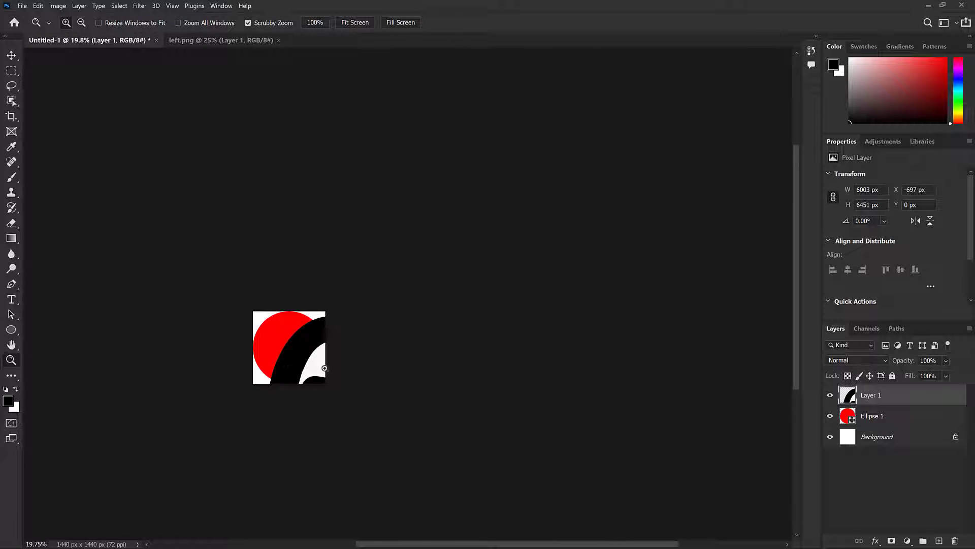
{"action": "key", "text": "v"}
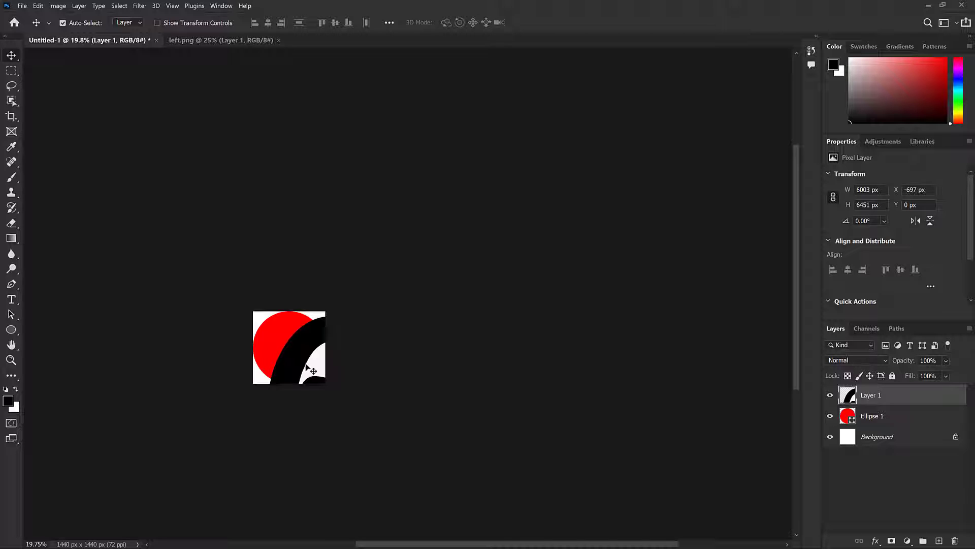
{"action": "left_click", "coordinate": [157, 23]}
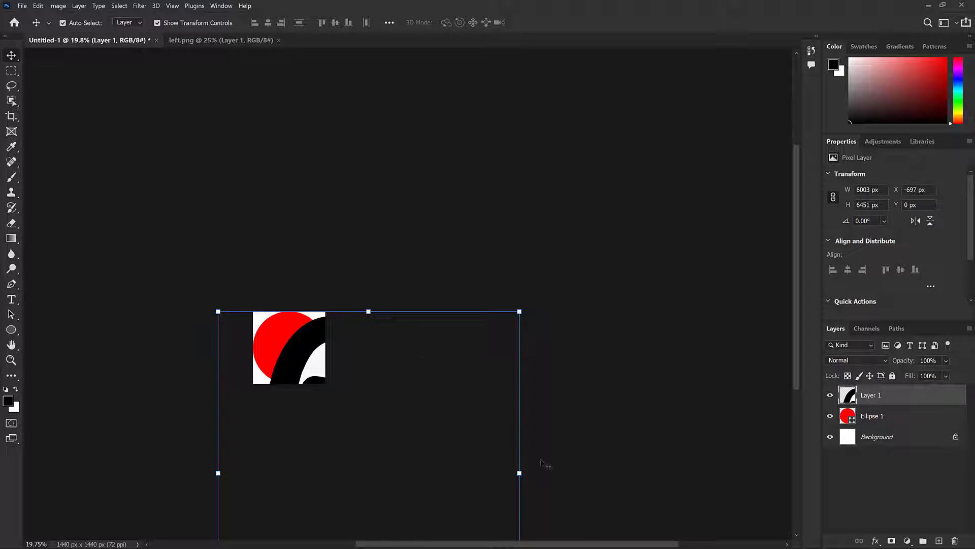
{"action": "left_click_drag", "start_coordinate": [519, 474], "coordinate": [296, 309]}
{"action": "key", "text": "Return"}
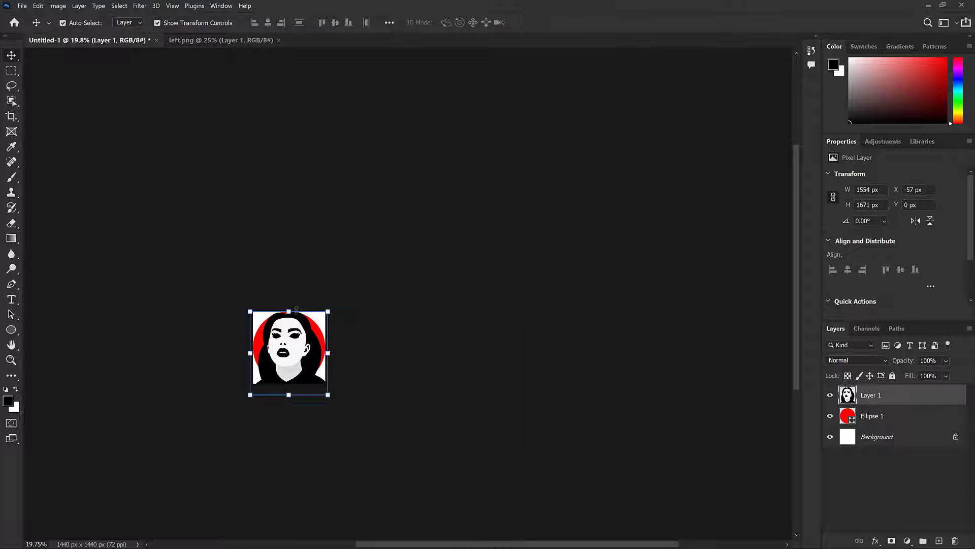
Convert the portrait layer to a smart object.
{"action": "right_click", "coordinate": [922, 400]}
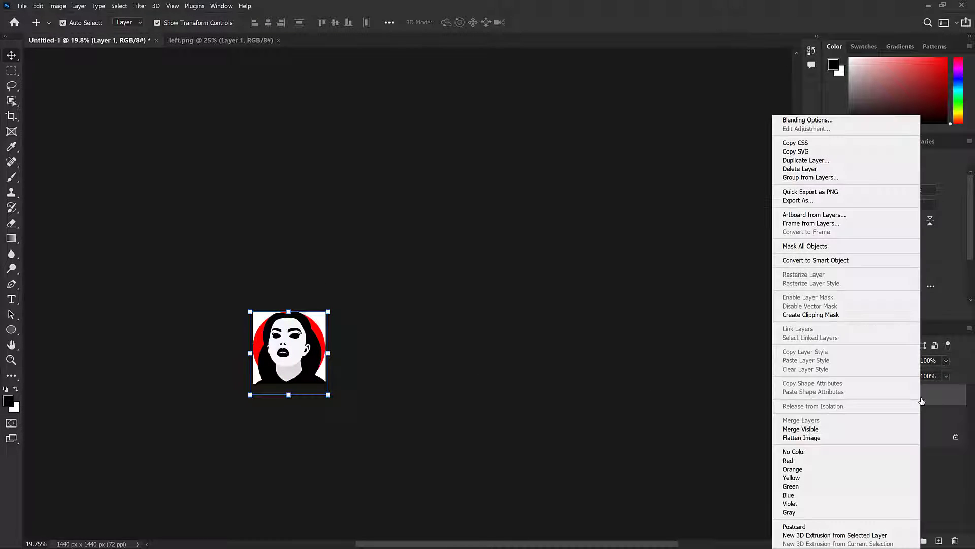
{"action": "left_click", "coordinate": [876, 261]}
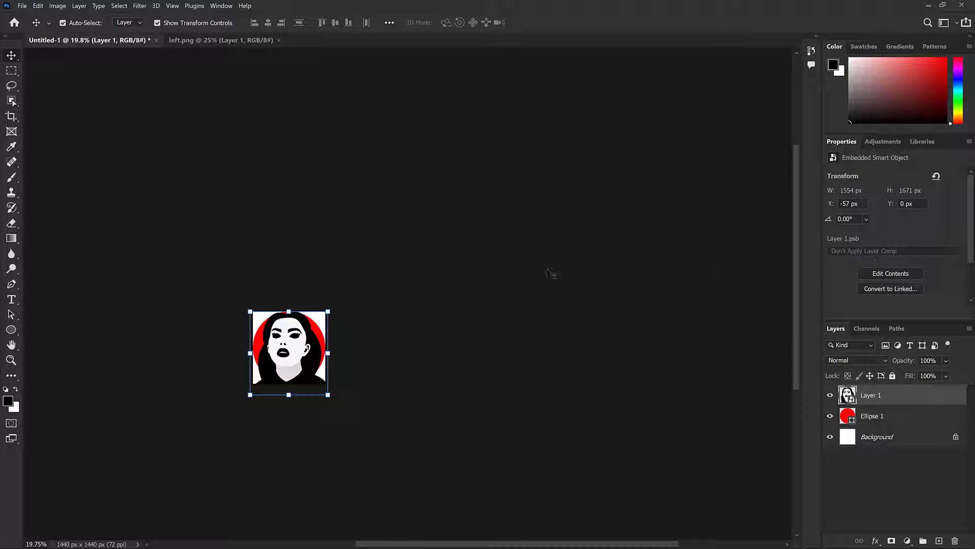
Scale the portrait smart object to 83.18%, about 1292 by 1390 px, flush with the canvas's lower edge and 50 px below its upper edge.
{"action": "left_click", "coordinate": [11, 360]}
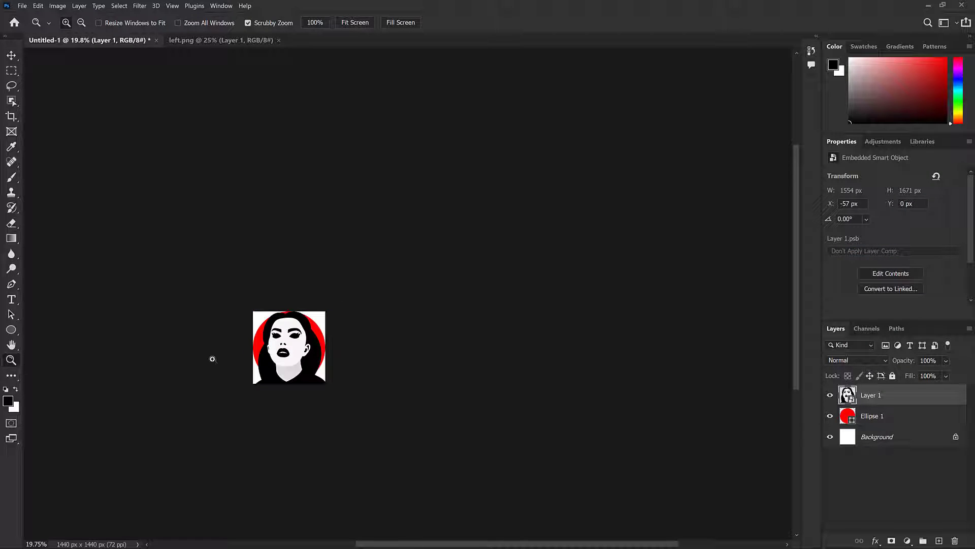
{"action": "right_click", "coordinate": [299, 337]}
{"action": "left_click", "coordinate": [311, 344]}
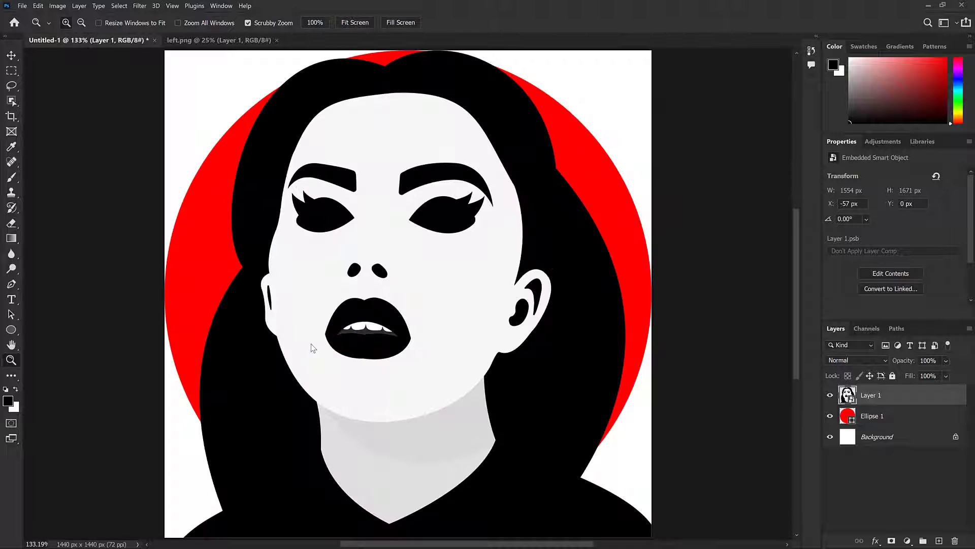
{"action": "right_click", "coordinate": [323, 336]}
{"action": "left_click", "coordinate": [357, 356]}
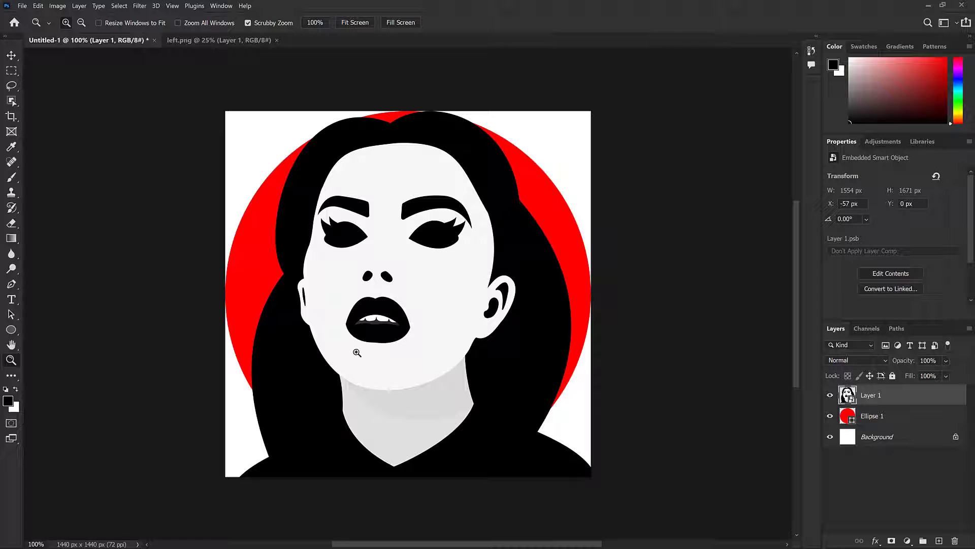
{"action": "left_click", "coordinate": [15, 57]}
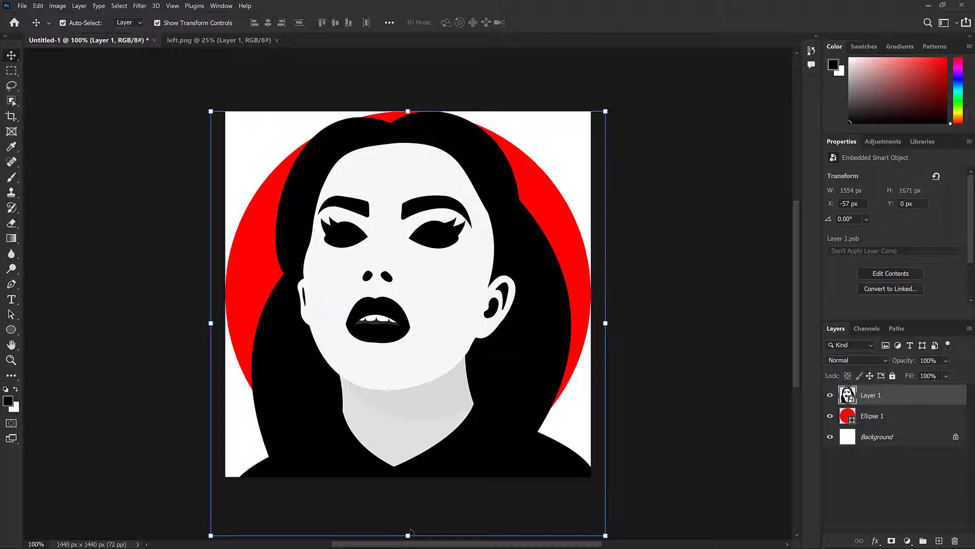
{"action": "left_click_drag", "start_coordinate": [408, 533], "coordinate": [394, 472]}
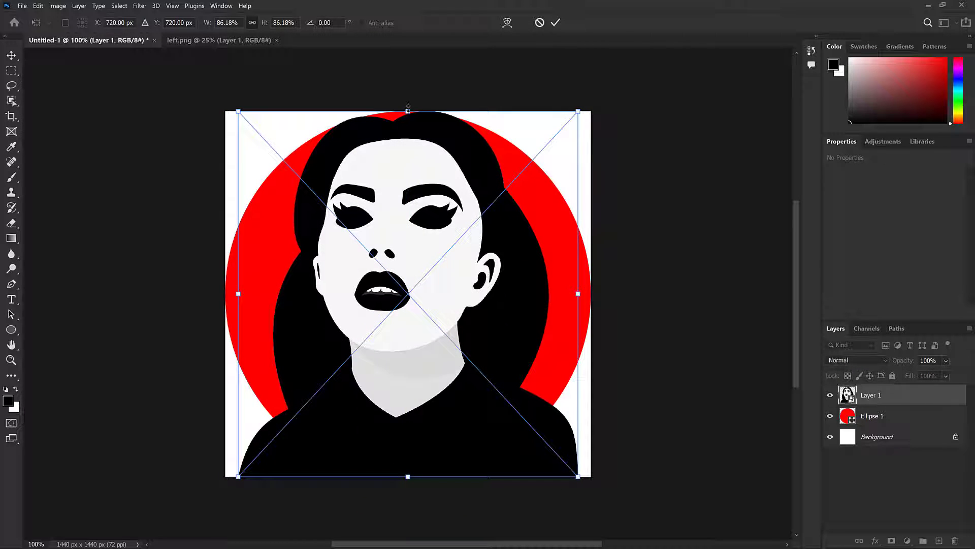
{"action": "left_click_drag", "start_coordinate": [408, 108], "coordinate": [412, 124]}
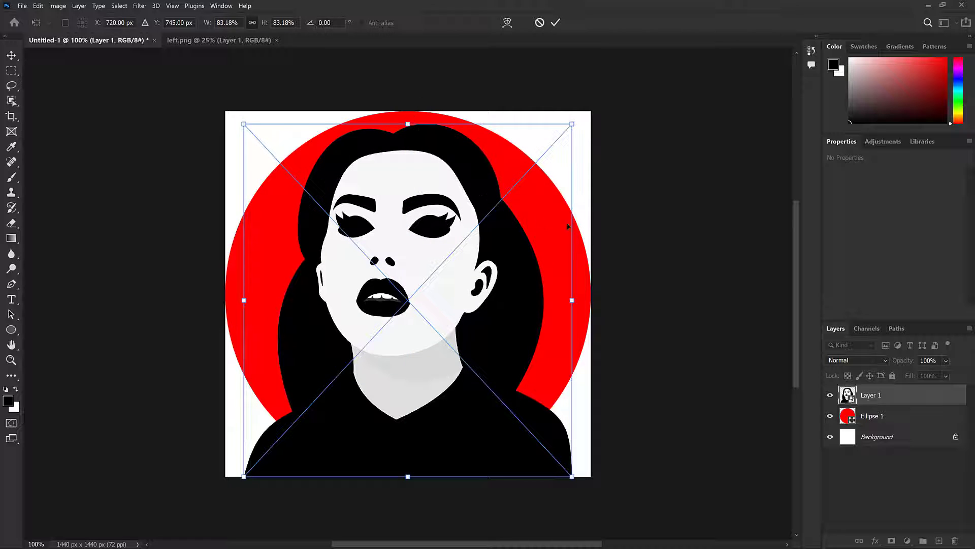
{"action": "key", "text": "Return"}
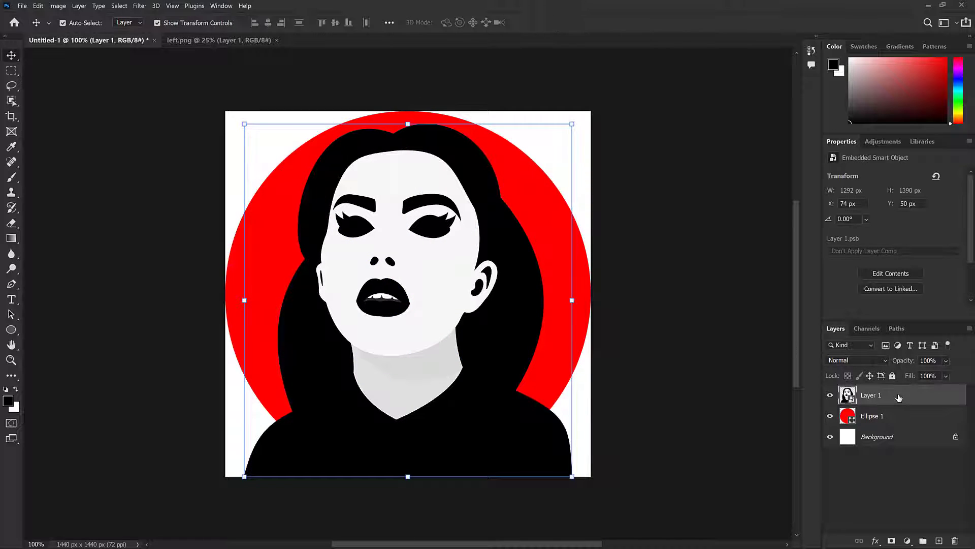
Clip the portrait to the red circle with a clipping mask and shift it slightly right to X 96 px.
{"action": "right_click", "coordinate": [899, 397]}
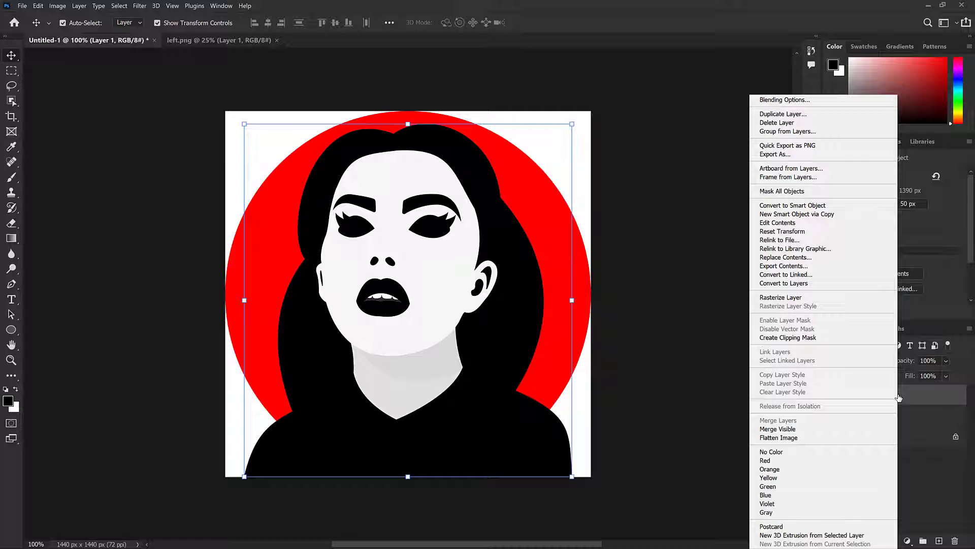
{"action": "left_click", "coordinate": [862, 339]}
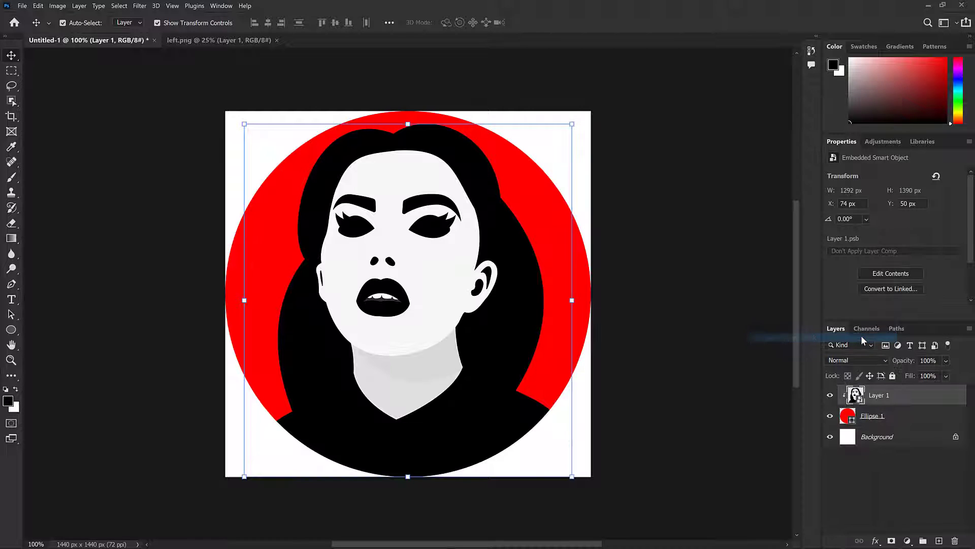
{"action": "mouse_move", "coordinate": [488, 415]}
{"action": "left_mouse_down"}
{"action": "mouse_move", "coordinate": [460, 410]}
{"action": "mouse_move", "coordinate": [474, 401]}
{"action": "mouse_move", "coordinate": [513, 406]}
{"action": "mouse_move", "coordinate": [492, 417]}
{"action": "left_mouse_up"}
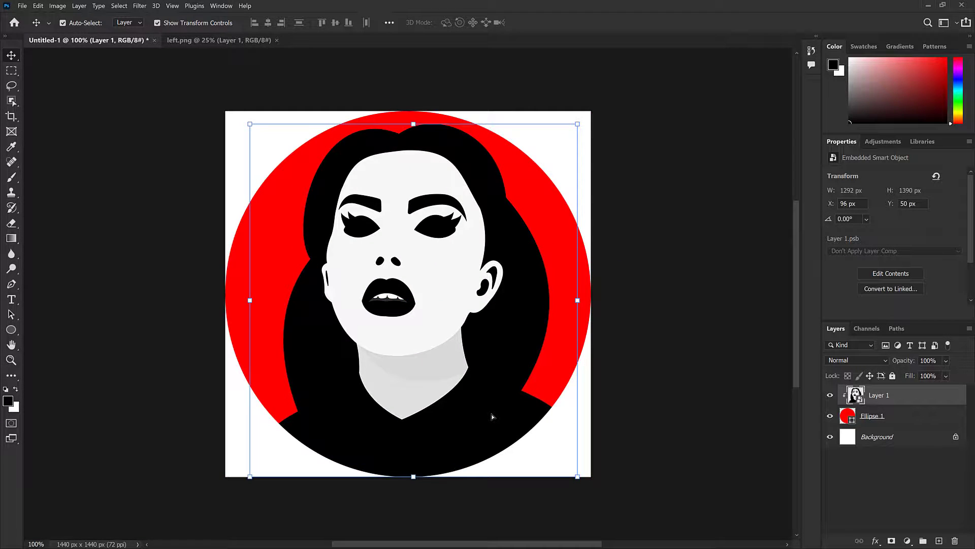
Select the red circle's layer and open its shape fill options with the Ellipse tool.
{"action": "left_click", "coordinate": [926, 419]}
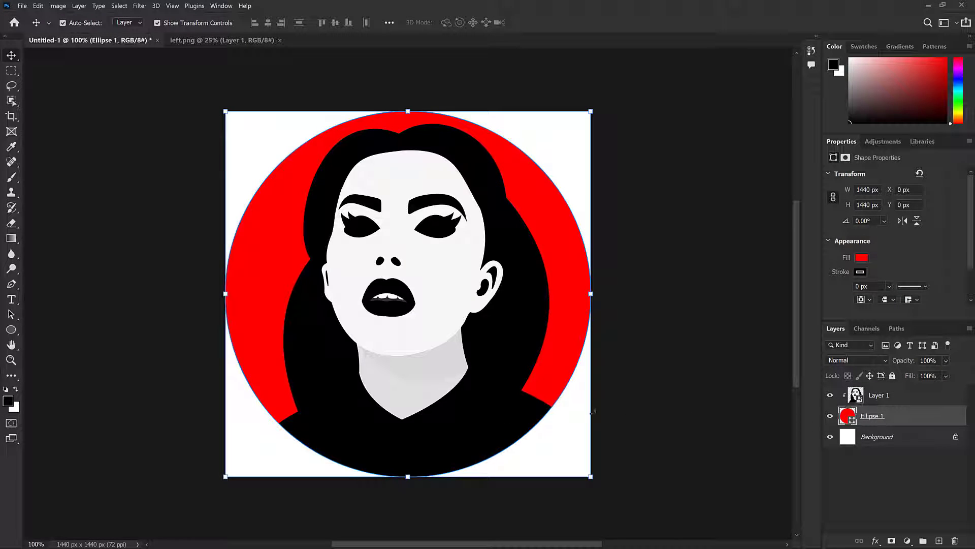
{"action": "left_click", "coordinate": [15, 329]}
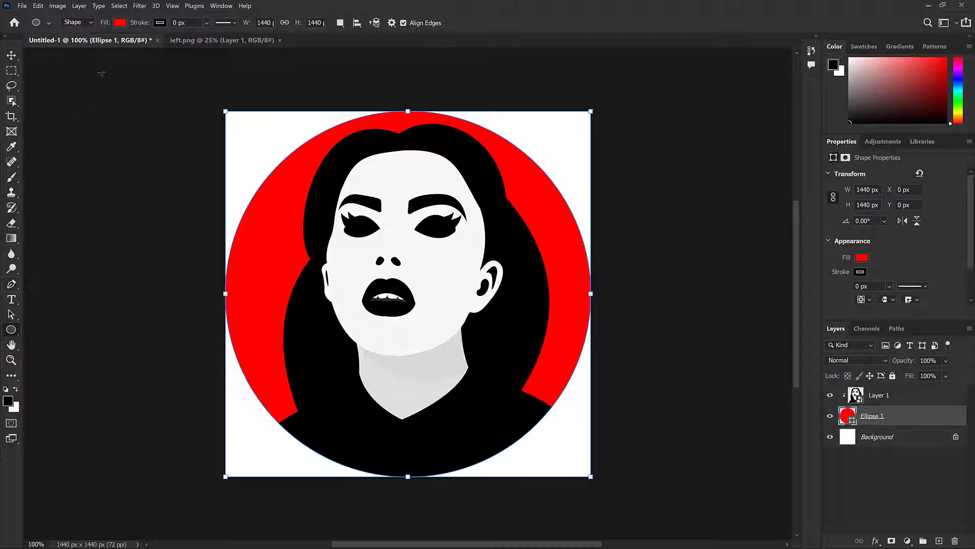
{"action": "left_click", "coordinate": [120, 24]}
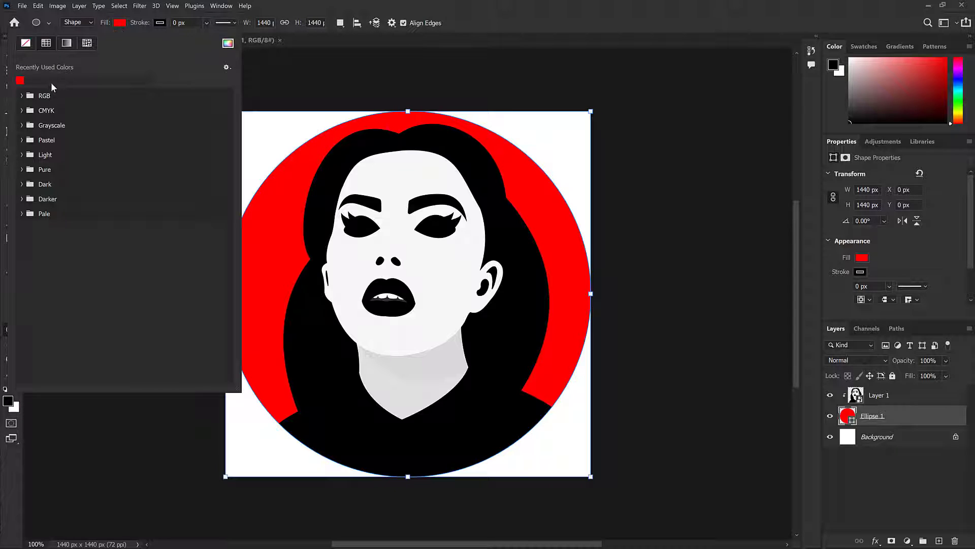
Try the yellow, green, cyan, magenta and blue RGB swatches as the circle's fill.
{"action": "left_click", "coordinate": [24, 98]}
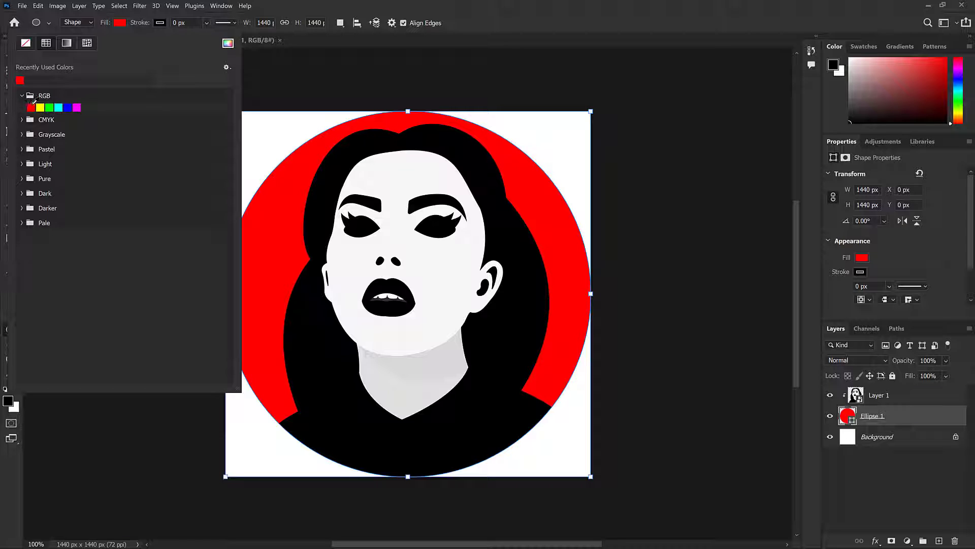
{"action": "left_click", "coordinate": [40, 107]}
{"action": "left_click", "coordinate": [49, 106]}
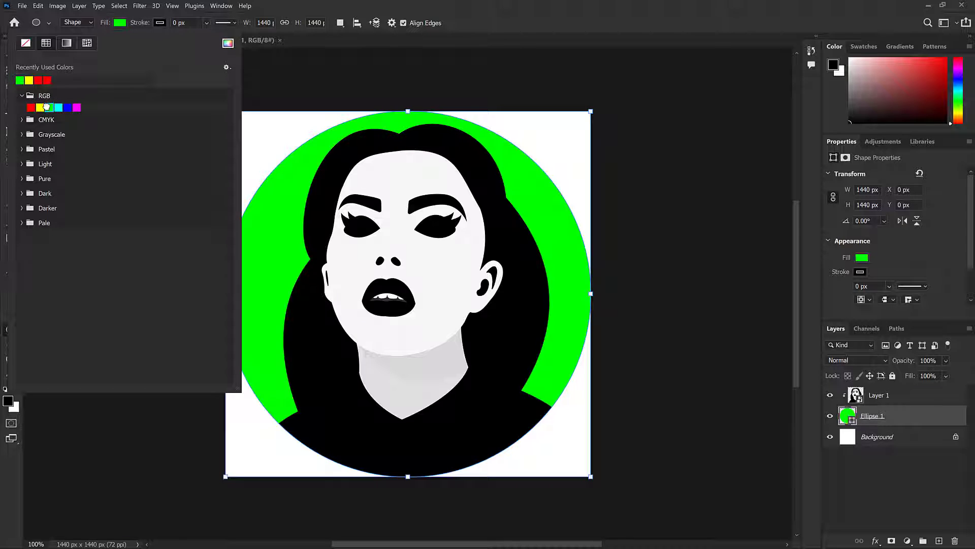
{"action": "left_click", "coordinate": [58, 107]}
{"action": "left_click", "coordinate": [75, 107]}
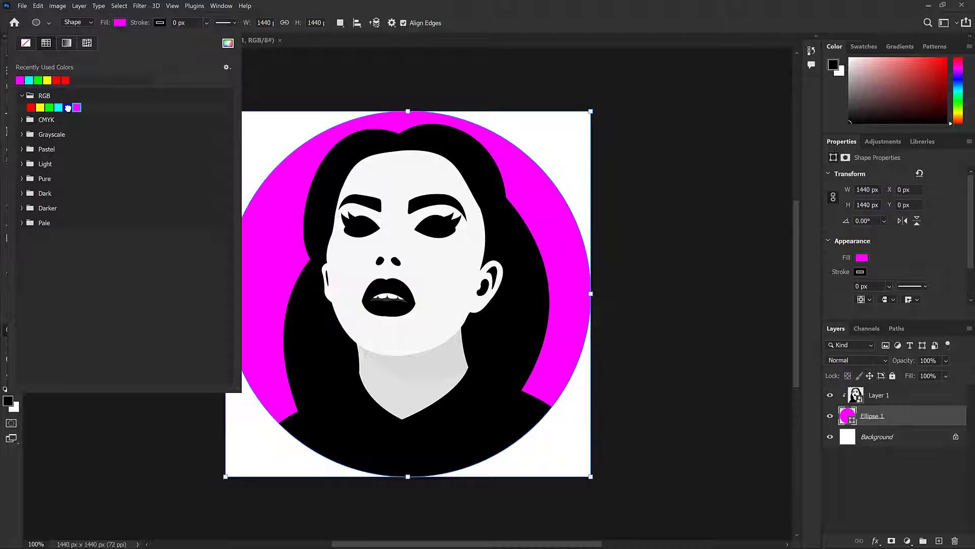
{"action": "left_click", "coordinate": [68, 108]}
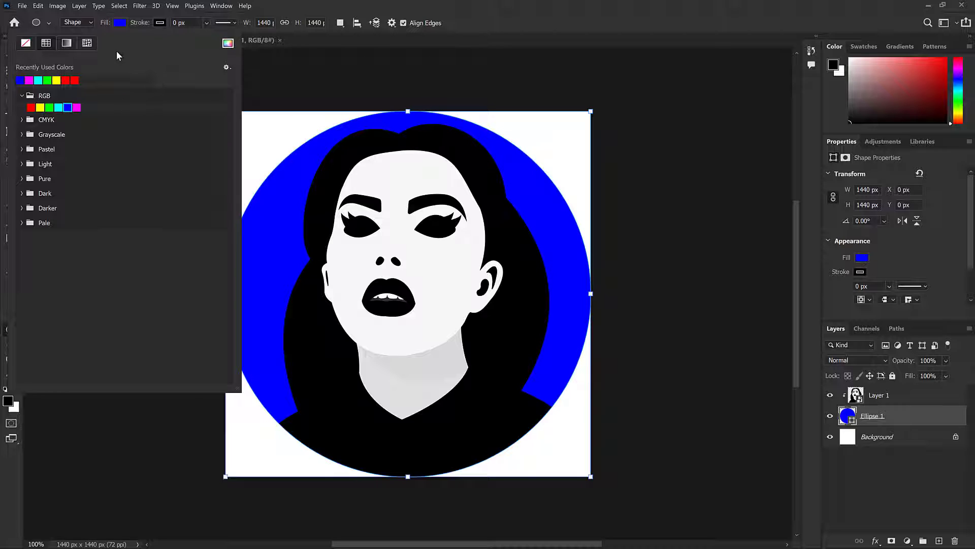
Switch the circle's fill to a gradient and try several Blues presets, ending on the dark purple to teal one.
{"action": "left_click", "coordinate": [67, 43]}
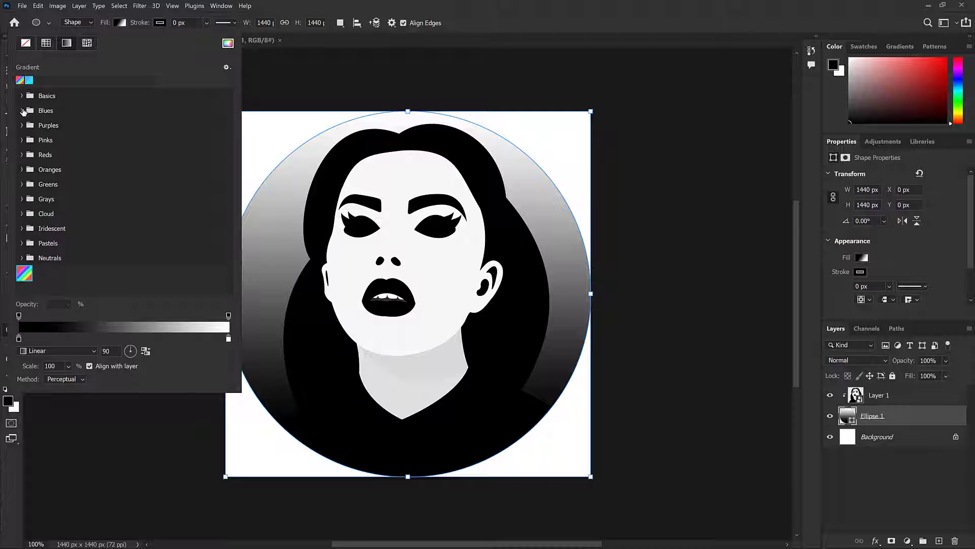
{"action": "left_click", "coordinate": [24, 97]}
{"action": "left_click", "coordinate": [24, 97]}
{"action": "left_click", "coordinate": [21, 109]}
{"action": "left_click", "coordinate": [52, 136]}
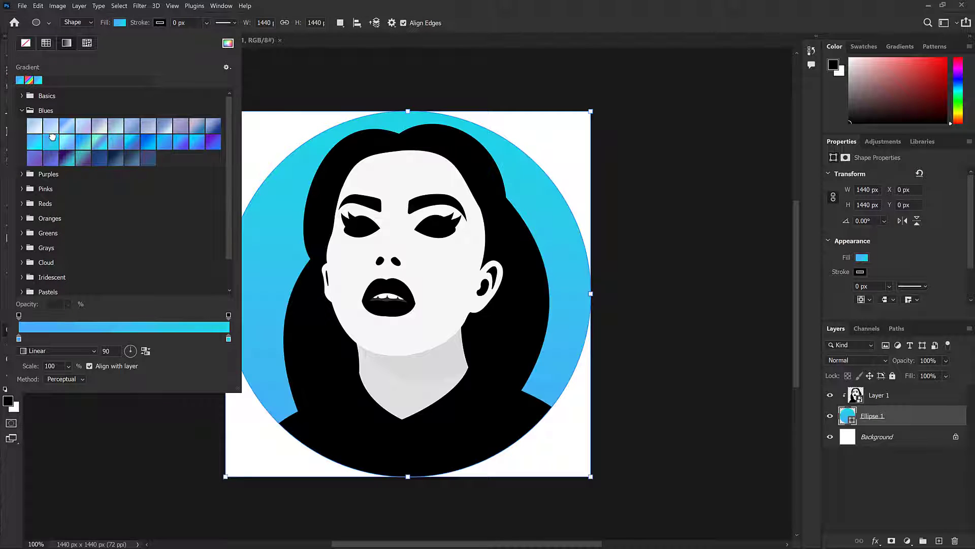
{"action": "left_click", "coordinate": [96, 136]}
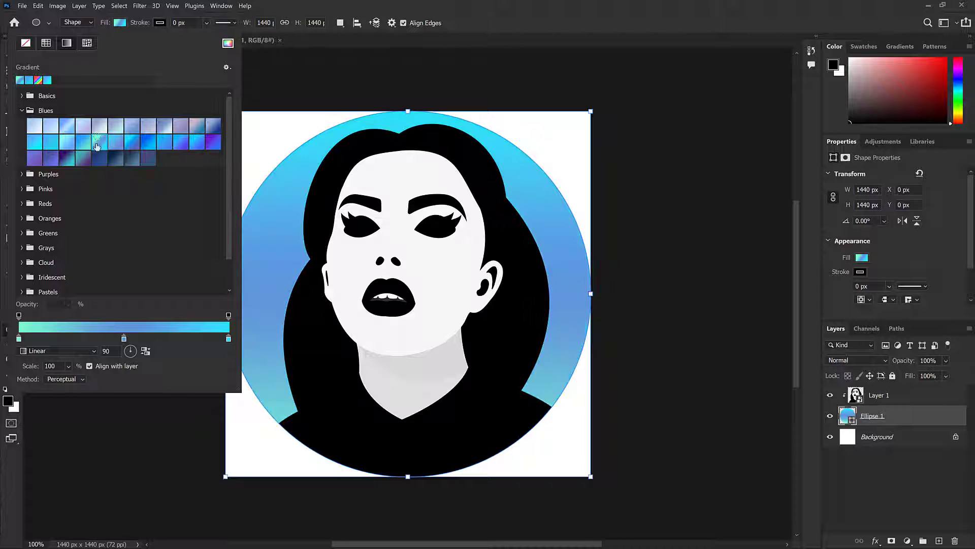
{"action": "left_click", "coordinate": [68, 160]}
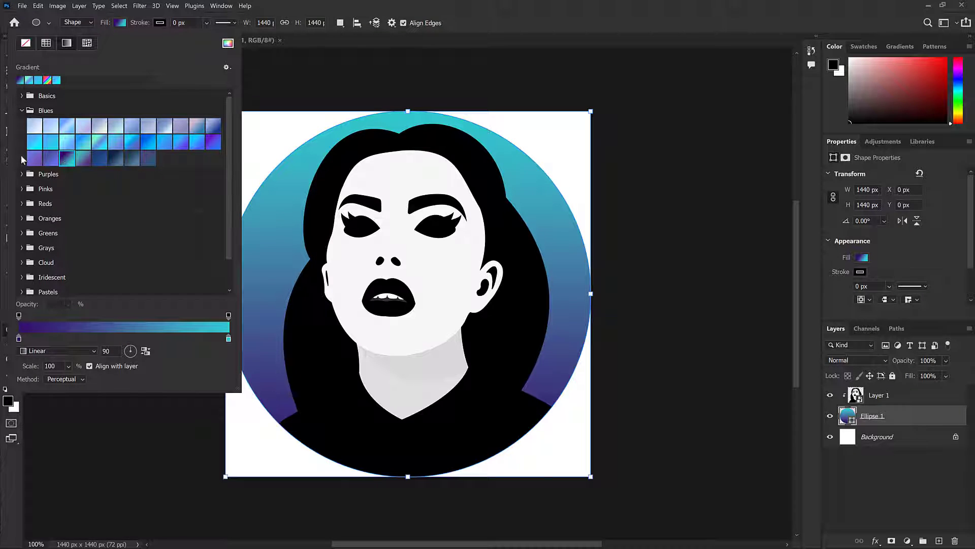
Try the cyan-to-magenta gradient preset from the Purples group on the circle.
{"action": "left_click", "coordinate": [21, 111]}
{"action": "left_click", "coordinate": [22, 125]}
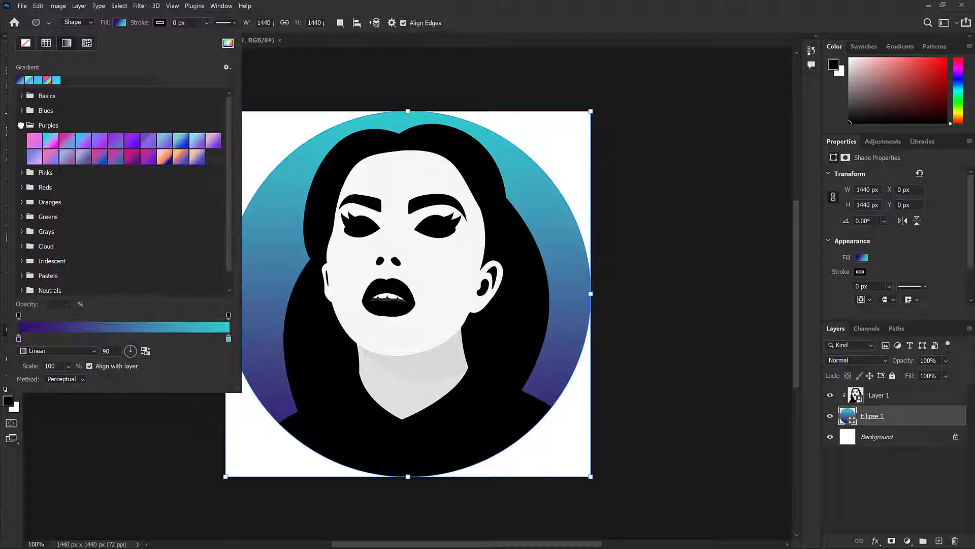
{"action": "left_click", "coordinate": [51, 140]}
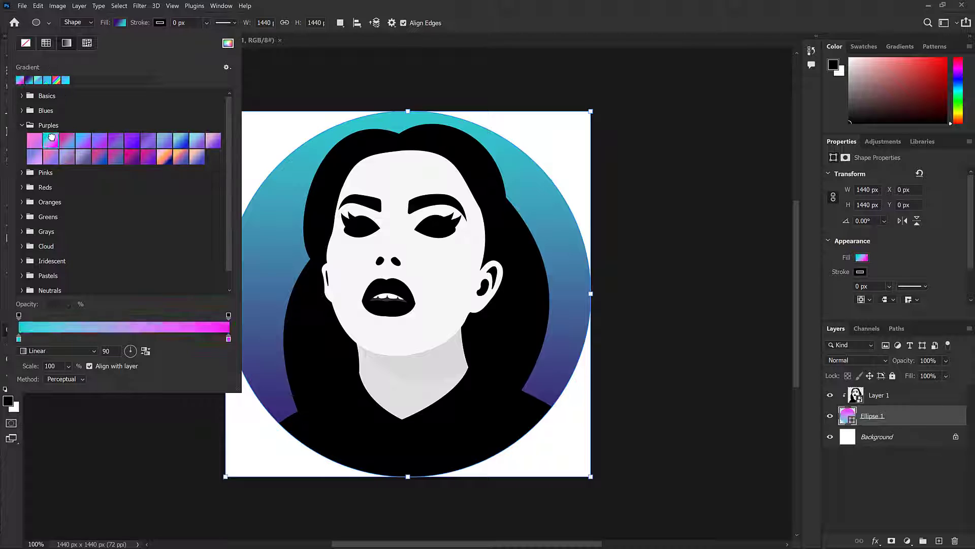
{"action": "left_click", "coordinate": [21, 125]}
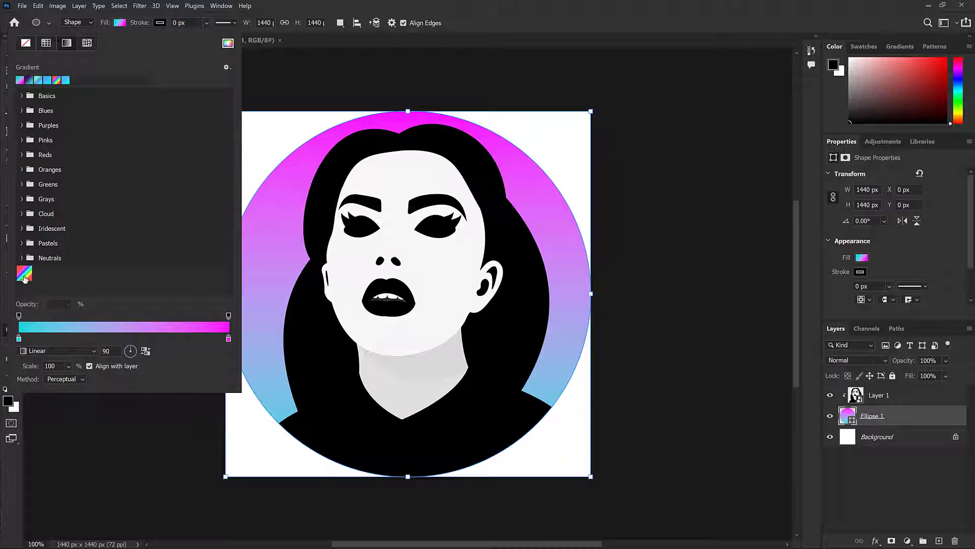
Fill the circle with the multicolour rainbow gradient preset and set the gradient style to Angle.
{"action": "left_click", "coordinate": [23, 276]}
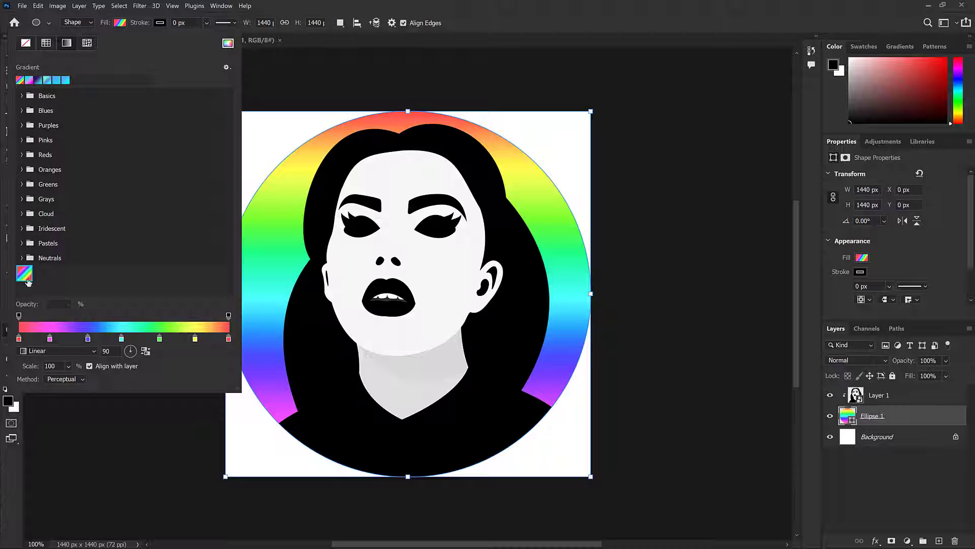
{"action": "left_click", "coordinate": [87, 350]}
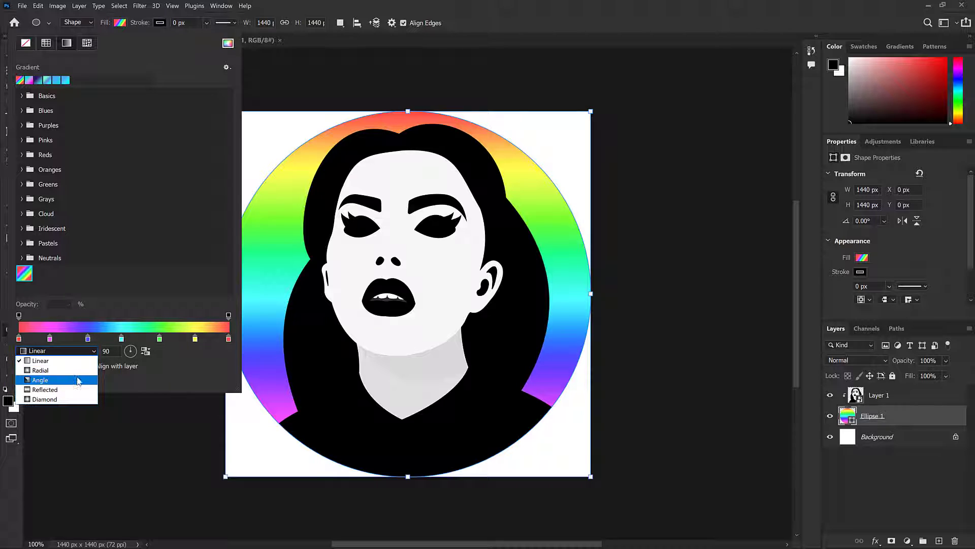
{"action": "left_click", "coordinate": [79, 380]}
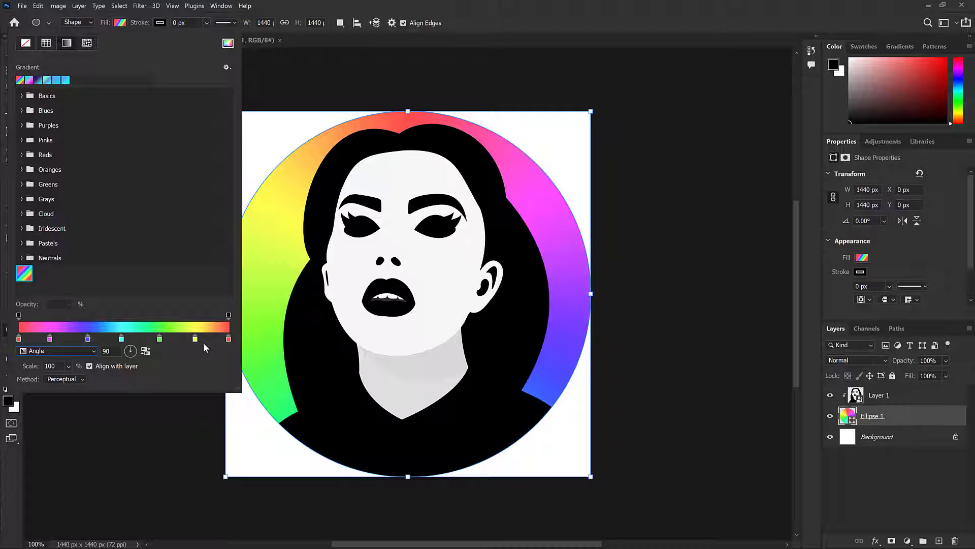
Inspect the colour values of the gradient's first red, magenta and blue stops without changing them.
{"action": "double_click", "coordinate": [19, 339]}
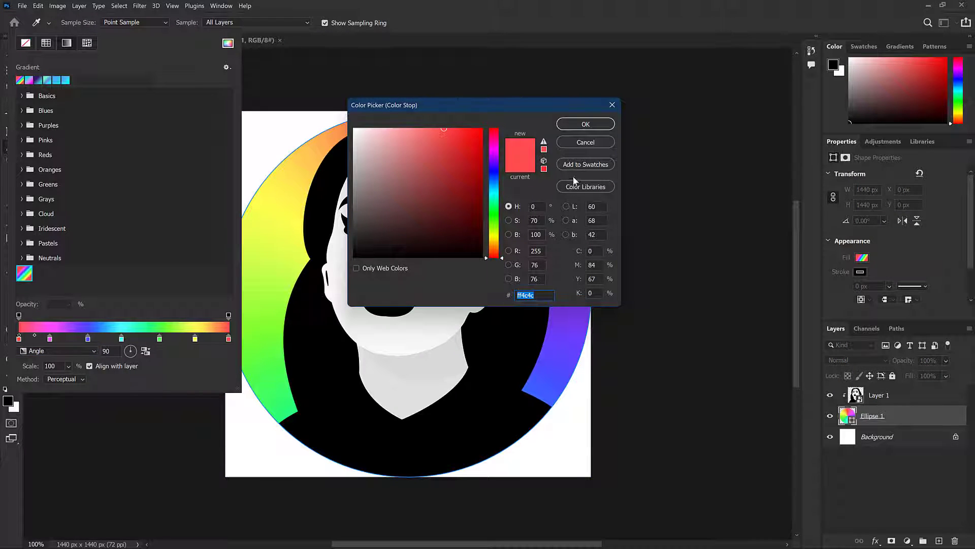
{"action": "left_click_drag", "start_coordinate": [512, 105], "coordinate": [400, 205]}
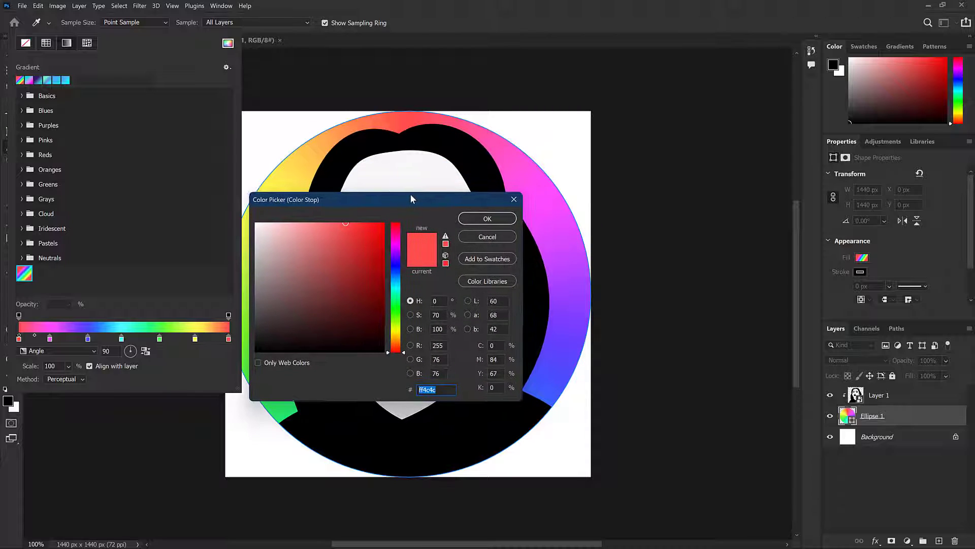
{"action": "left_click", "coordinate": [483, 233]}
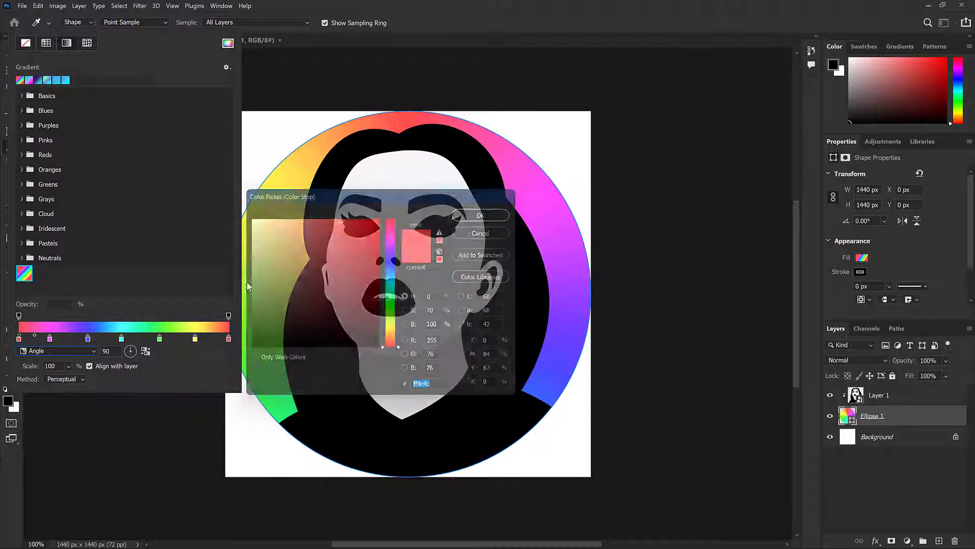
{"action": "double_click", "coordinate": [51, 339]}
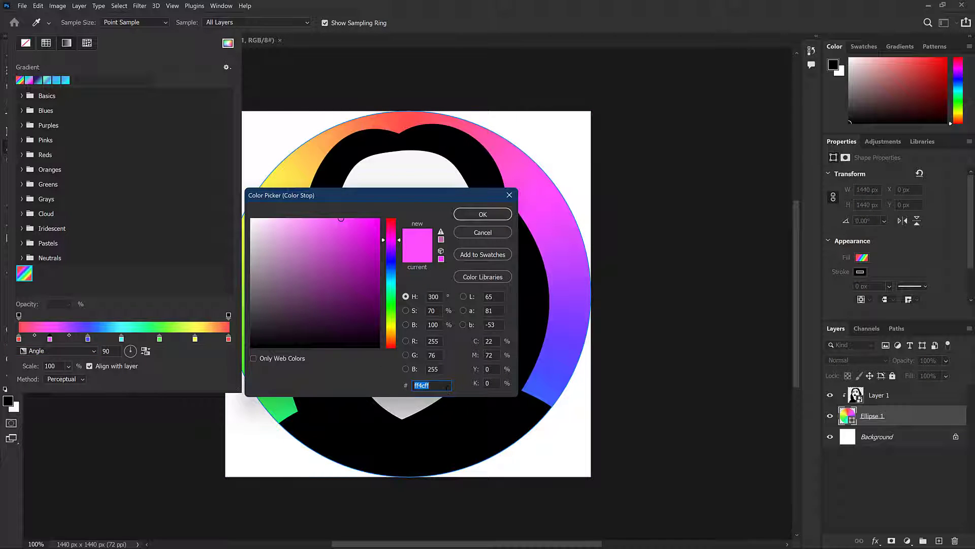
{"action": "left_click", "coordinate": [447, 387]}
{"action": "left_click", "coordinate": [483, 233]}
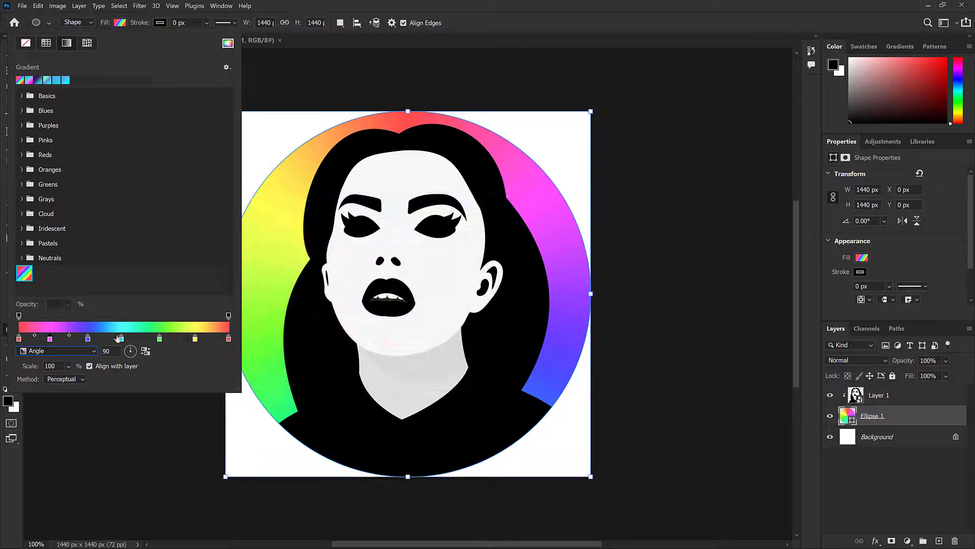
{"action": "double_click", "coordinate": [87, 342]}
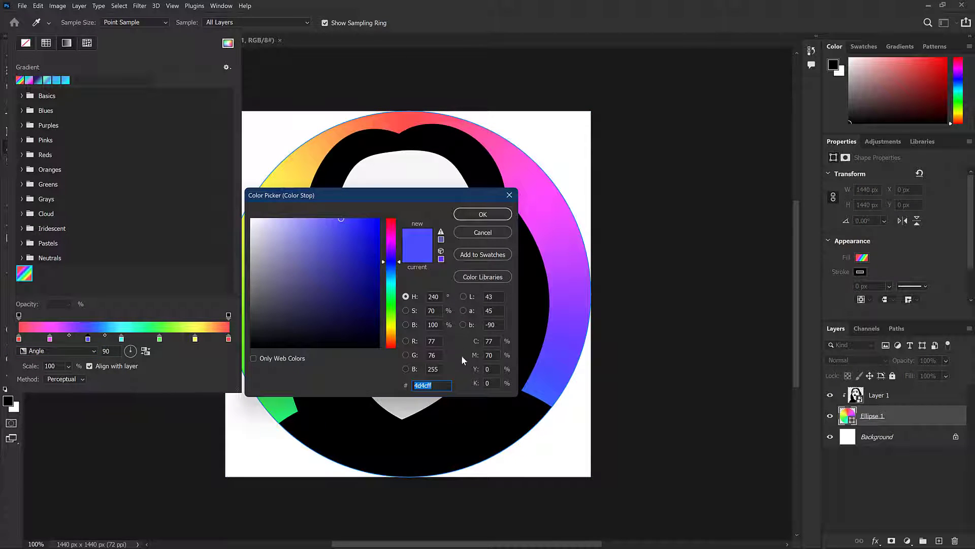
{"action": "left_click", "coordinate": [431, 385]}
{"action": "left_click", "coordinate": [482, 233]}
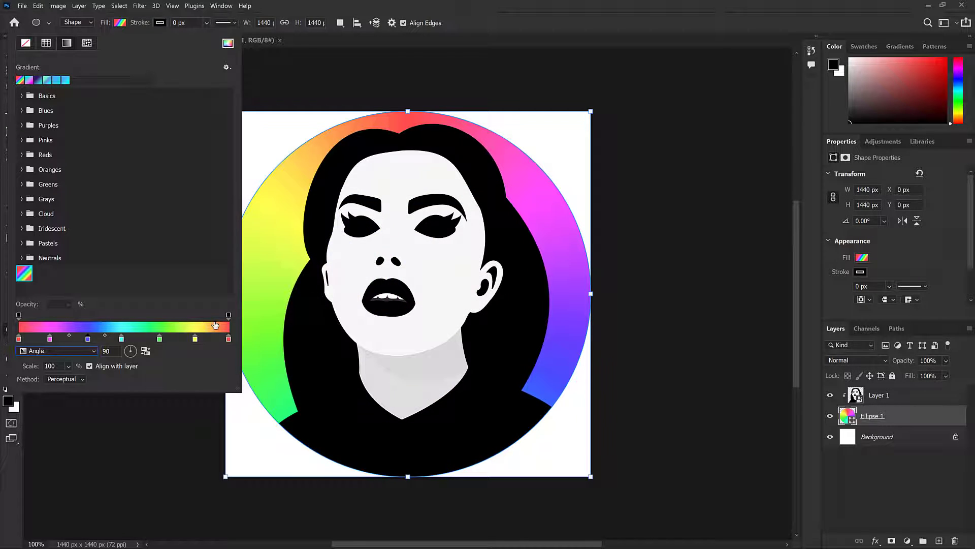
Inspect the colour values of the gradient's cyan, green and yellow stops without changing them.
{"action": "double_click", "coordinate": [122, 340]}
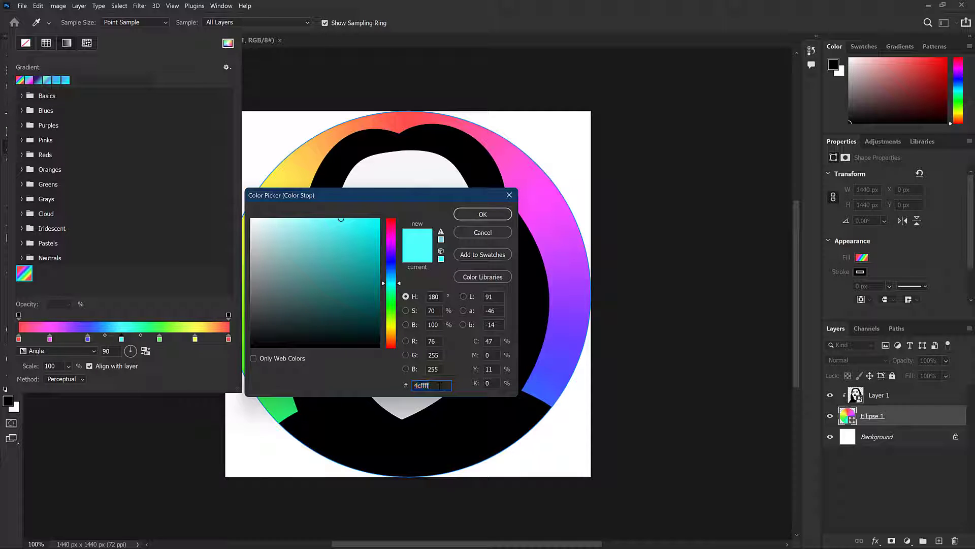
{"action": "left_click", "coordinate": [487, 232]}
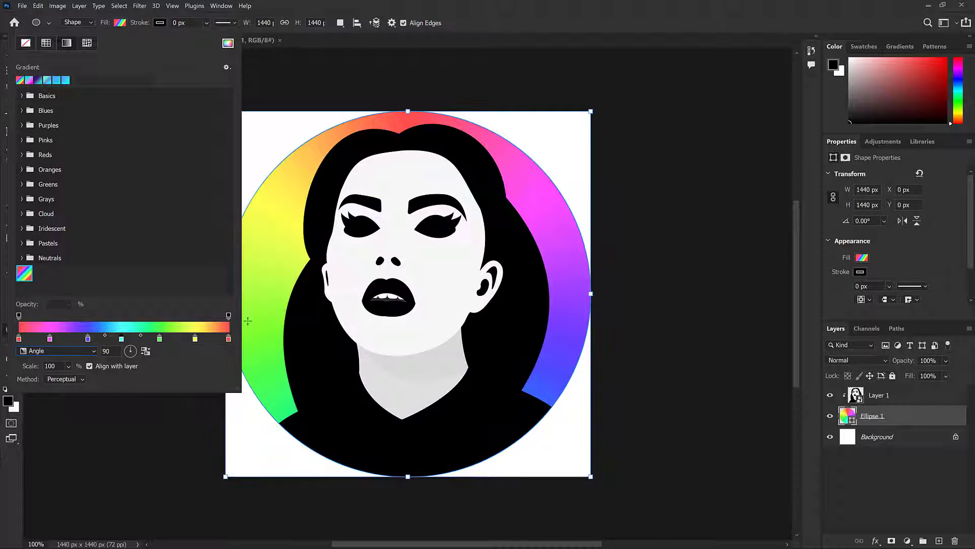
{"action": "left_click", "coordinate": [158, 340]}
{"action": "double_click", "coordinate": [159, 339]}
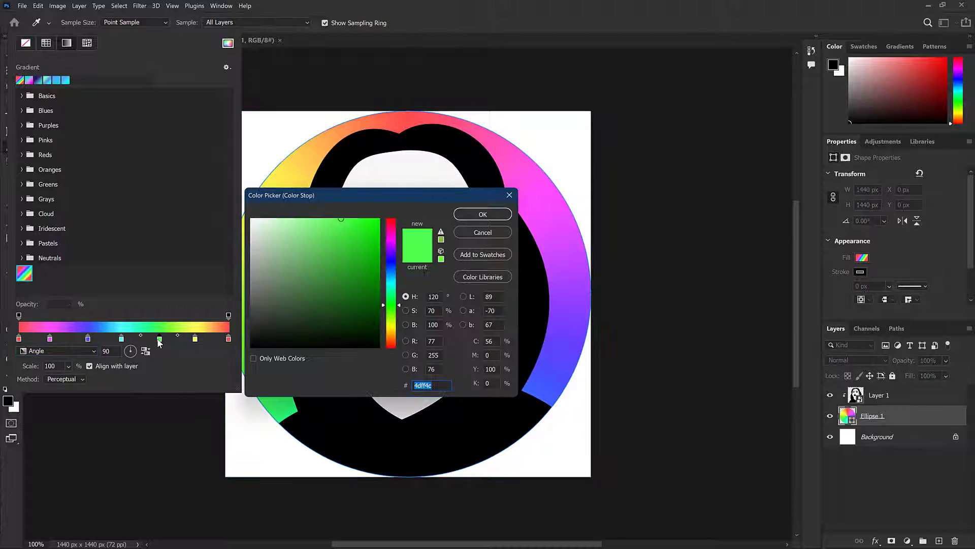
{"action": "left_click", "coordinate": [434, 384]}
{"action": "left_click", "coordinate": [483, 233]}
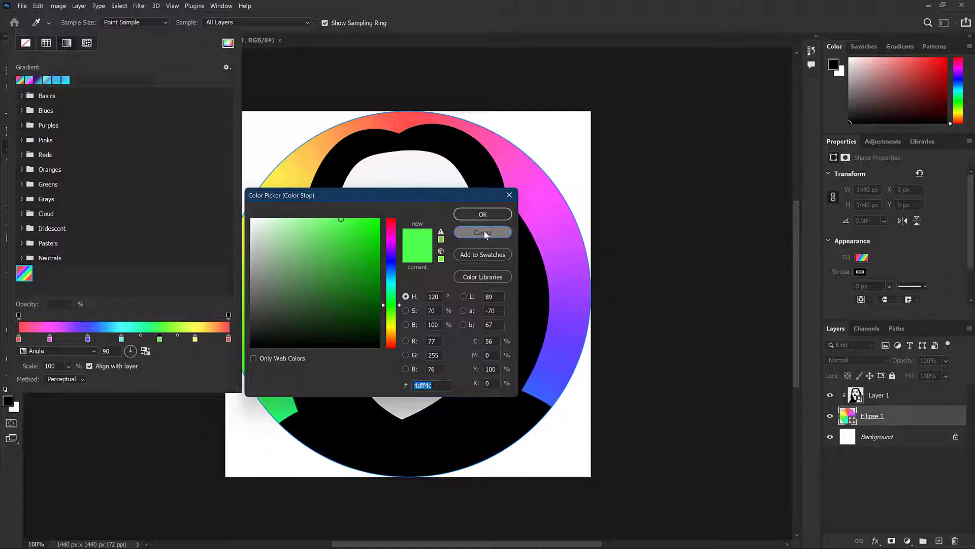
{"action": "double_click", "coordinate": [195, 338]}
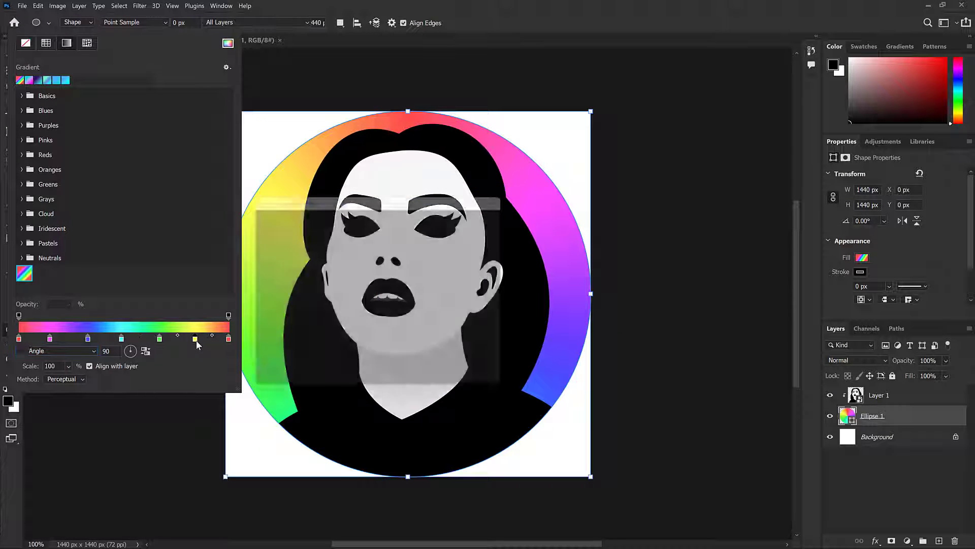
{"action": "left_click", "coordinate": [446, 385]}
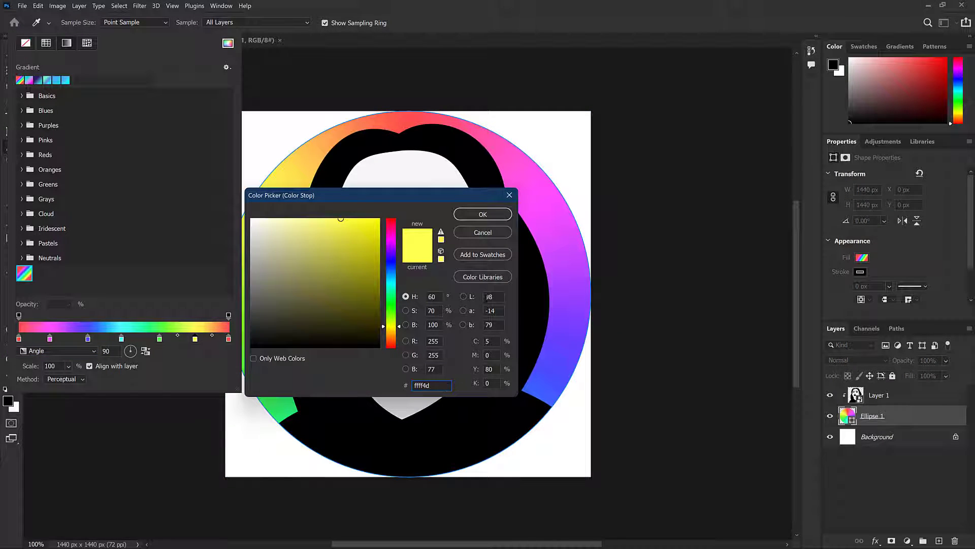
{"action": "left_click", "coordinate": [483, 233]}
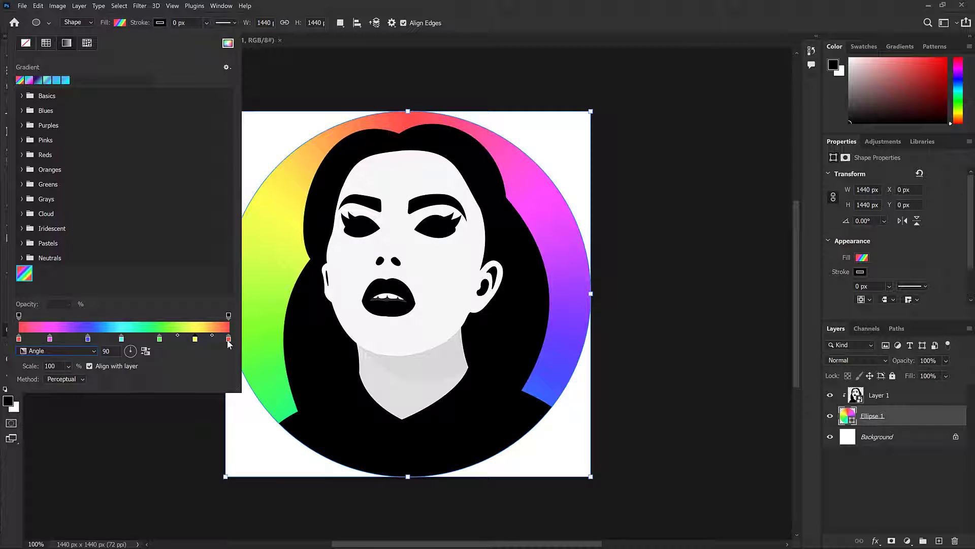
Try dark red, near-black, white and mid gray (878787) as the colour of the gradient's final red stop.
{"action": "double_click", "coordinate": [229, 339]}
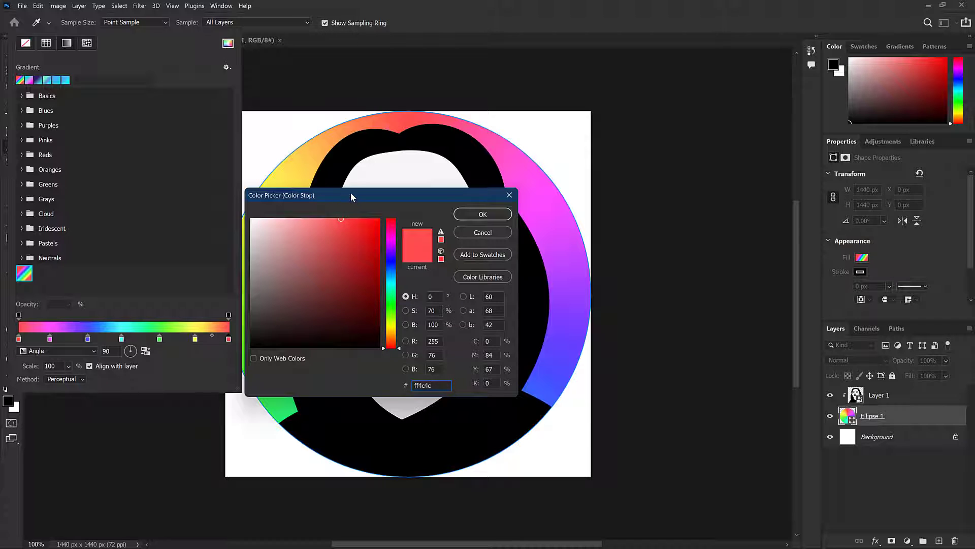
{"action": "left_click_drag", "start_coordinate": [352, 197], "coordinate": [616, 216]}
{"action": "left_click", "coordinate": [575, 307]}
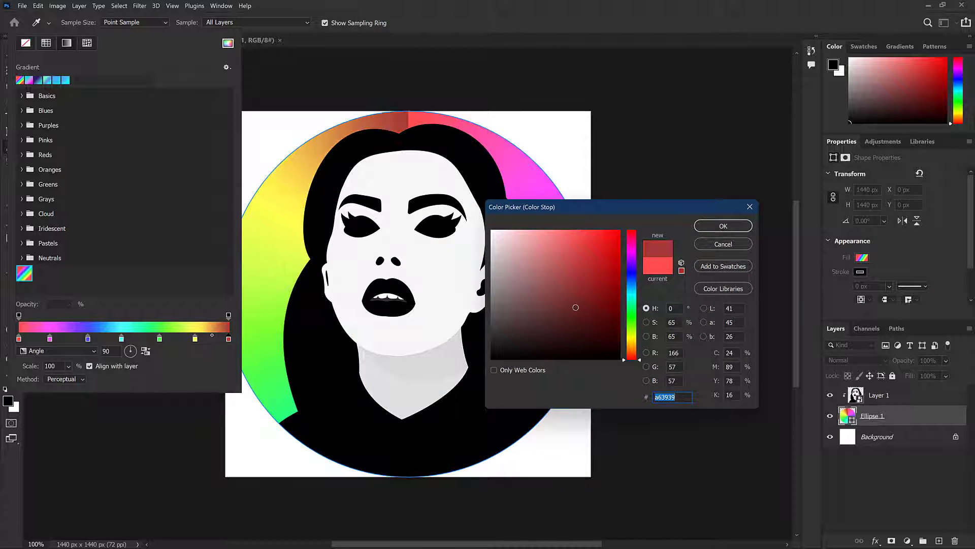
{"action": "left_click", "coordinate": [555, 339]}
{"action": "left_click", "coordinate": [608, 354]}
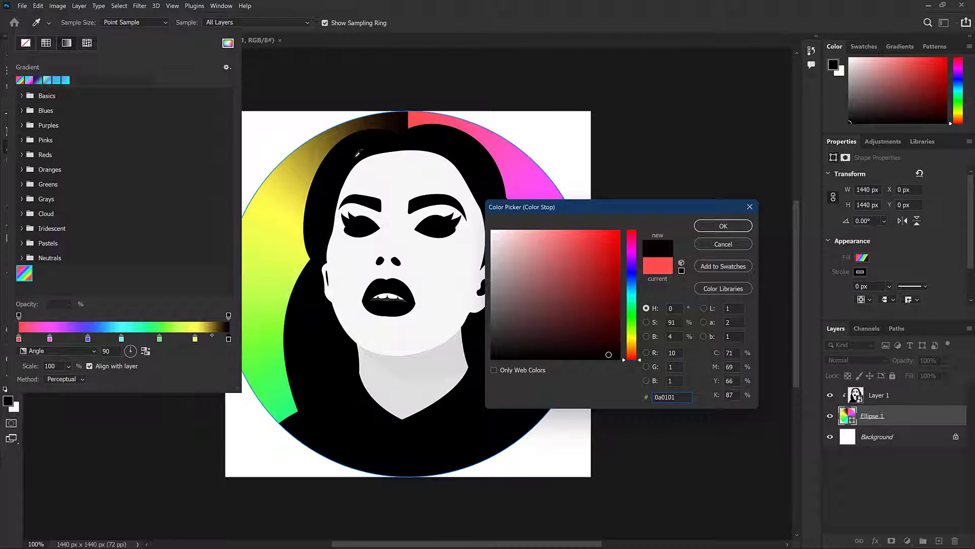
{"action": "left_click_drag", "start_coordinate": [558, 279], "coordinate": [490, 228]}
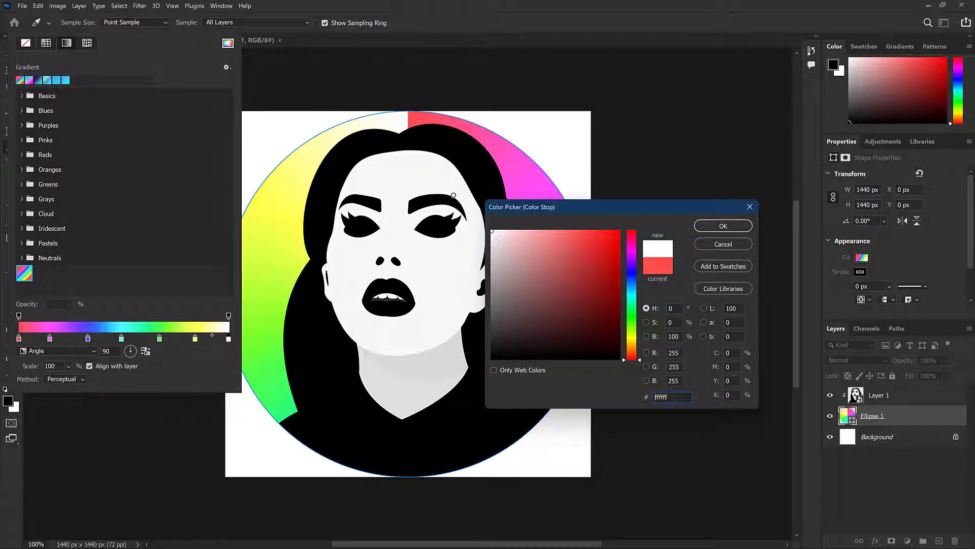
{"action": "left_click_drag", "start_coordinate": [493, 300], "coordinate": [491, 291]}
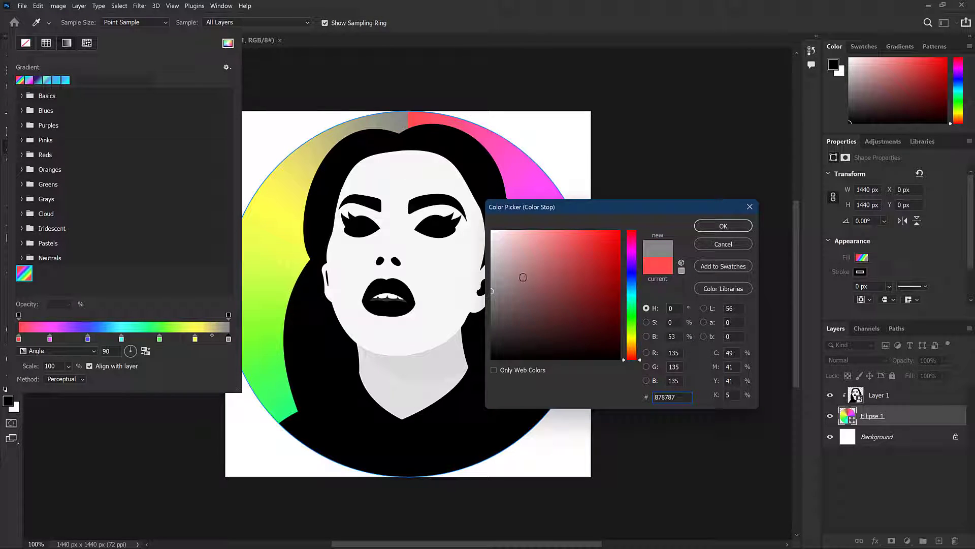
{"action": "left_click", "coordinate": [736, 246]}
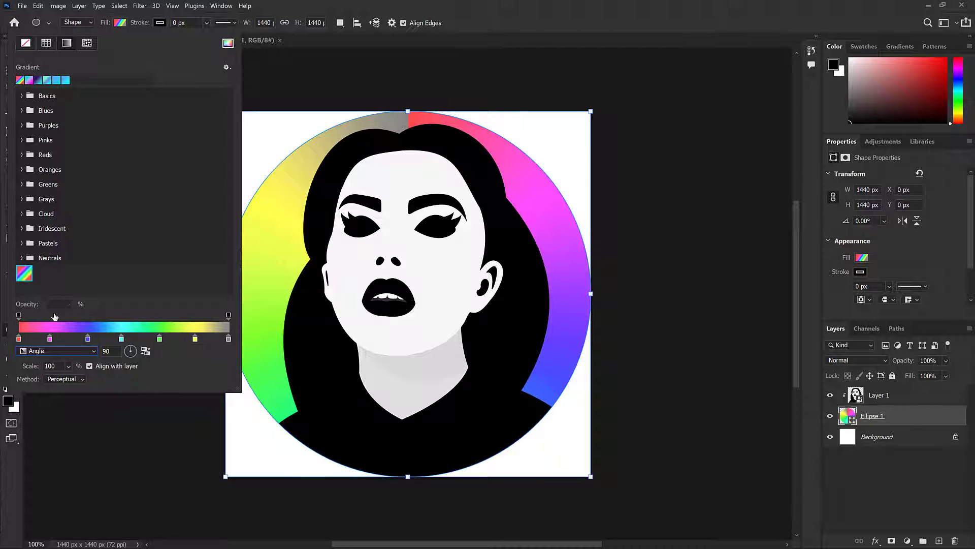
Try near-white (fbfbfb) for the gradient's magenta stop and reapply the original rainbow gradient preset to the circle.
{"action": "left_click", "coordinate": [50, 339]}
{"action": "double_click", "coordinate": [50, 339]}
{"action": "type", "text": "e8b8e8"}
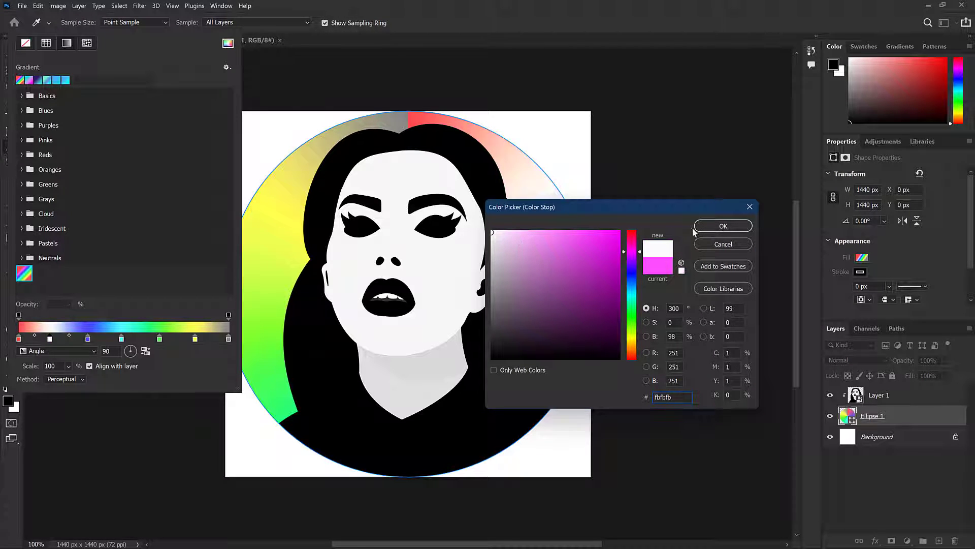
{"action": "left_click", "coordinate": [724, 226]}
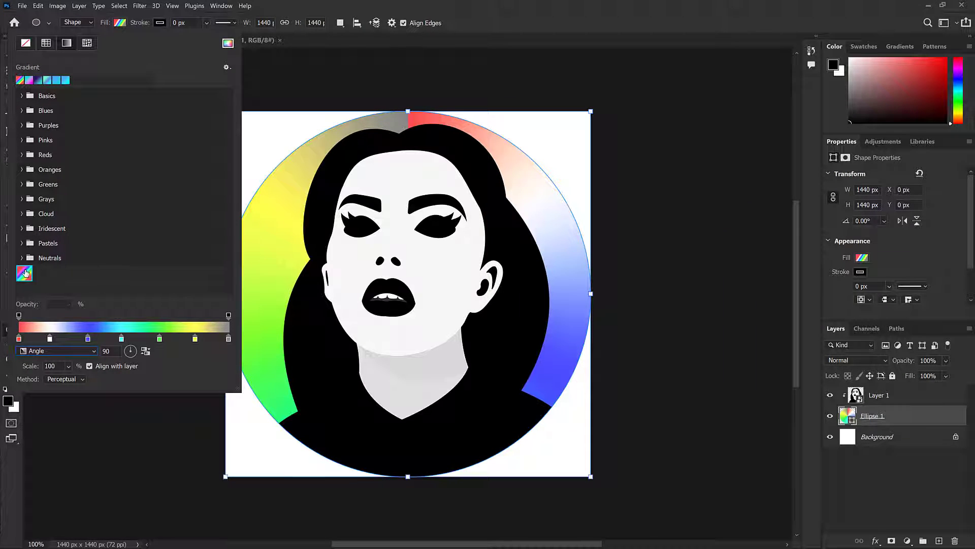
{"action": "left_click", "coordinate": [25, 272]}
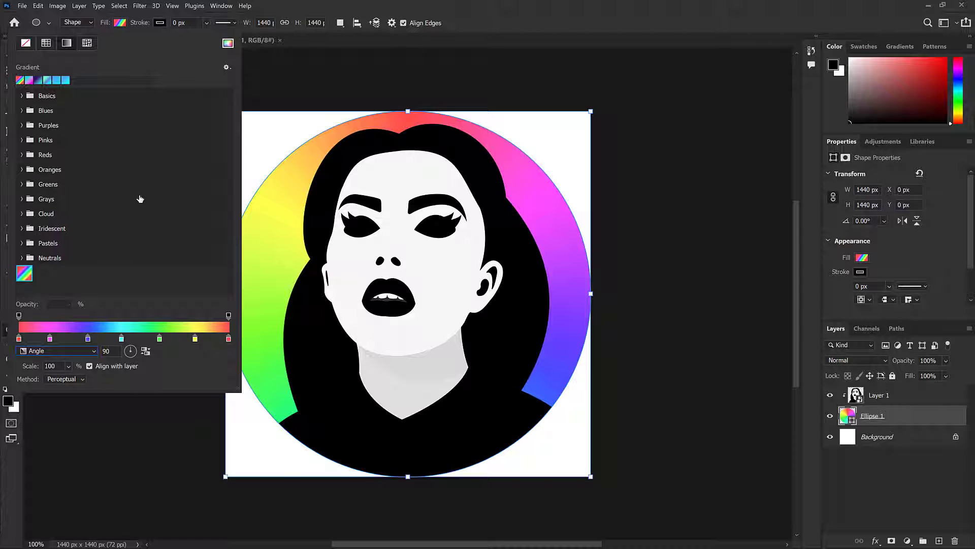
{"action": "left_click", "coordinate": [441, 8]}
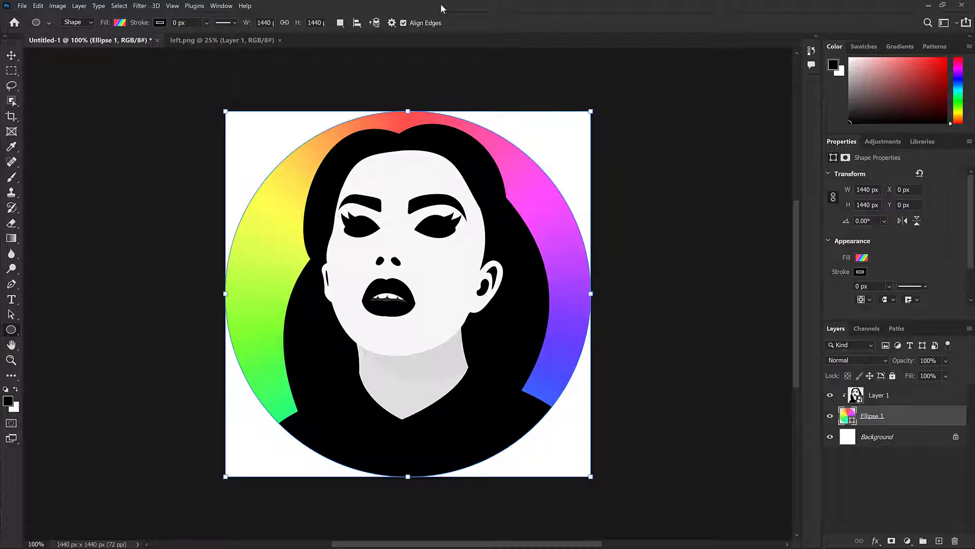
Set the circle's black stroke width to 10 px.
{"action": "left_click", "coordinate": [15, 56]}
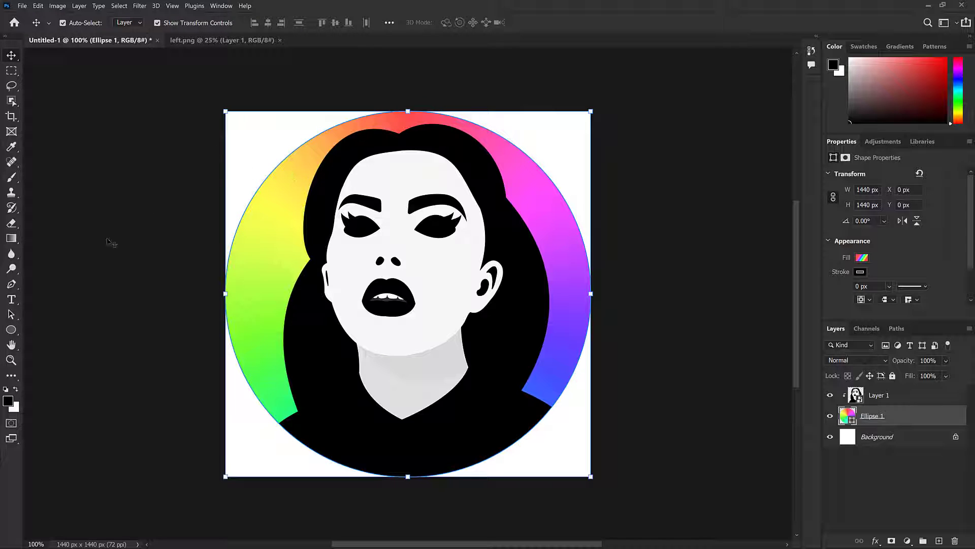
{"action": "left_click", "coordinate": [11, 330]}
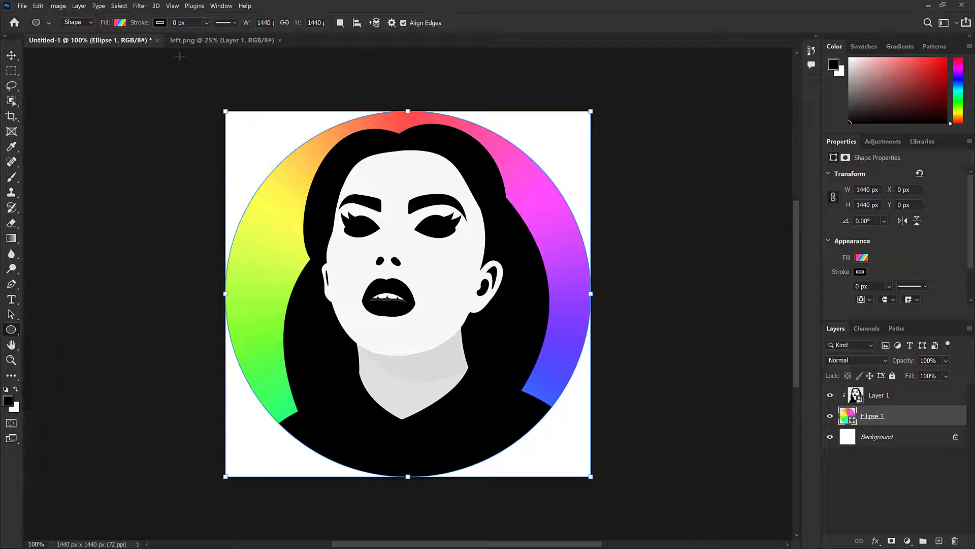
{"action": "left_click", "coordinate": [177, 22]}
{"action": "type", "text": "1px"}
{"action": "key", "text": "Return"}
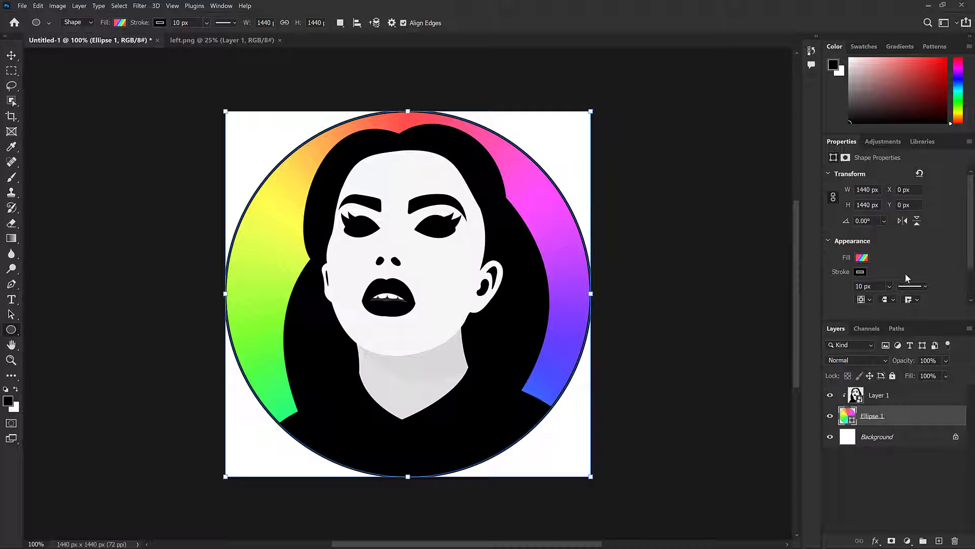
Try another alignment for the circle's stroke and settle on aligning it inside the edge.
{"action": "scroll", "coordinate": [967, 260], "scroll_direction": "down", "scroll_amount": 2}
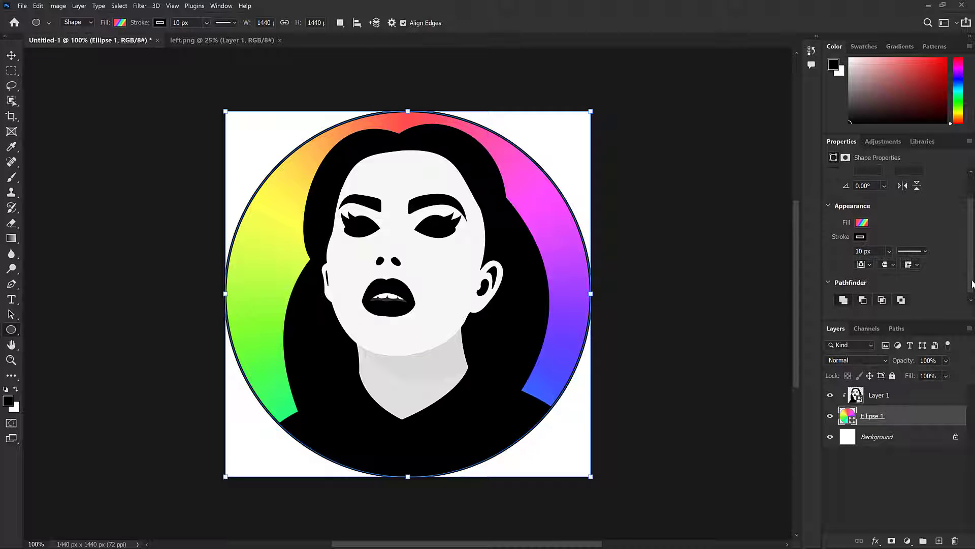
{"action": "left_click", "coordinate": [864, 264]}
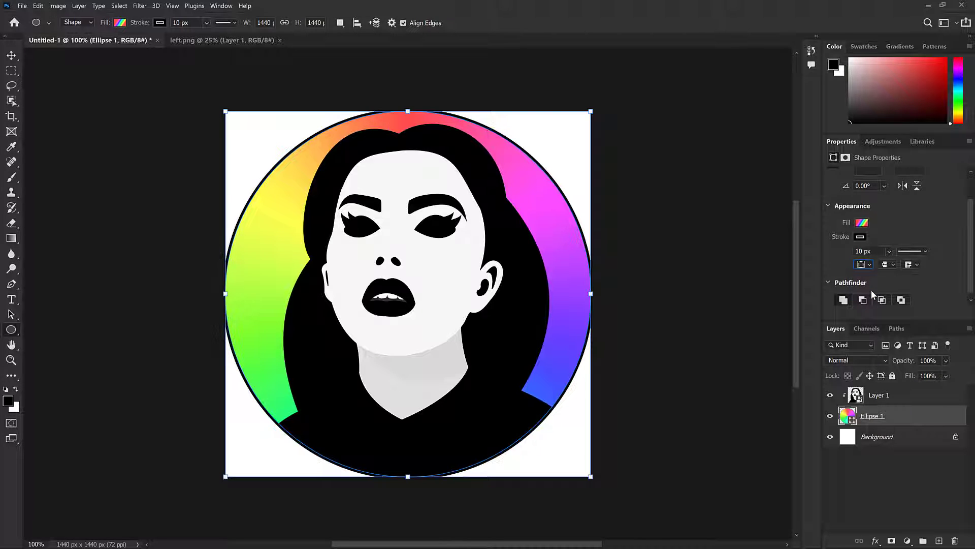
{"action": "left_click", "coordinate": [867, 264]}
{"action": "left_click", "coordinate": [867, 271]}
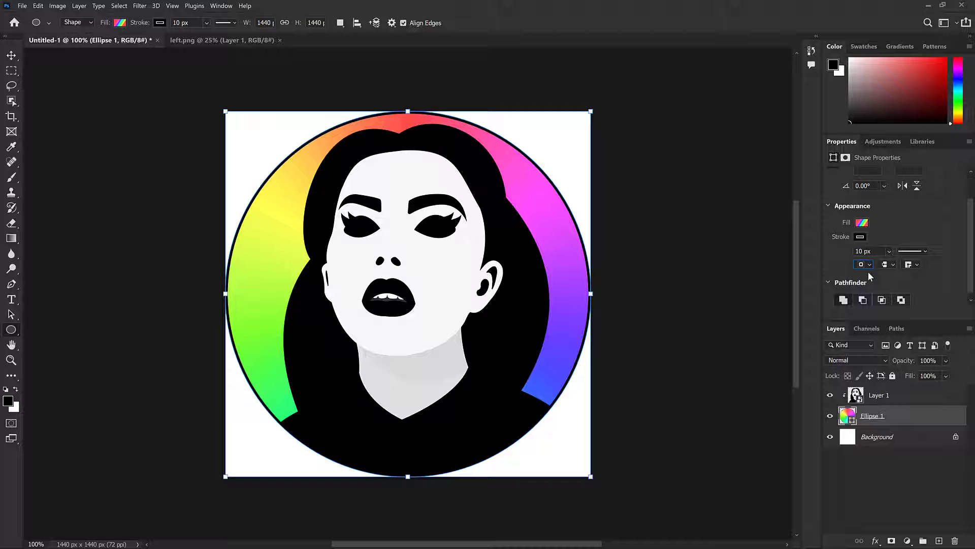
{"action": "left_click", "coordinate": [751, 300]}
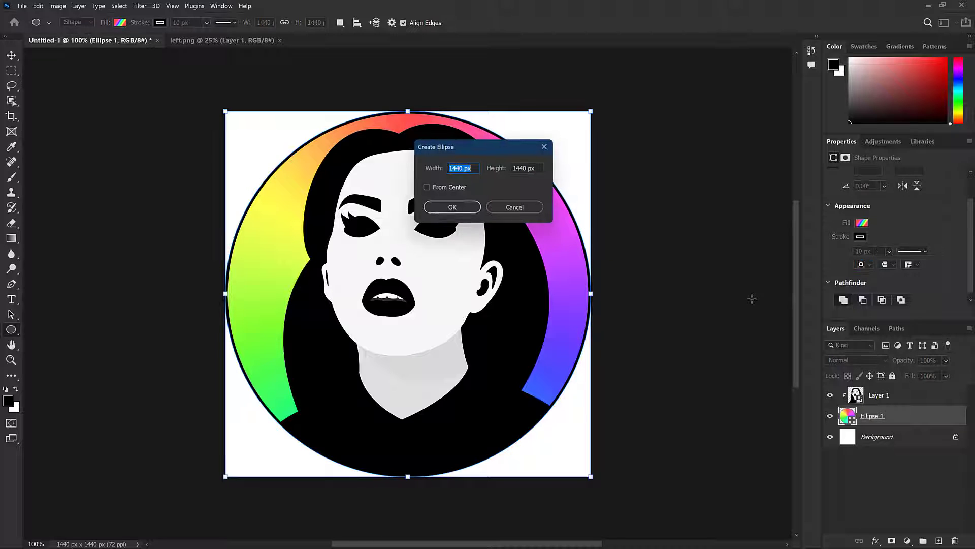
{"action": "left_click", "coordinate": [516, 208]}
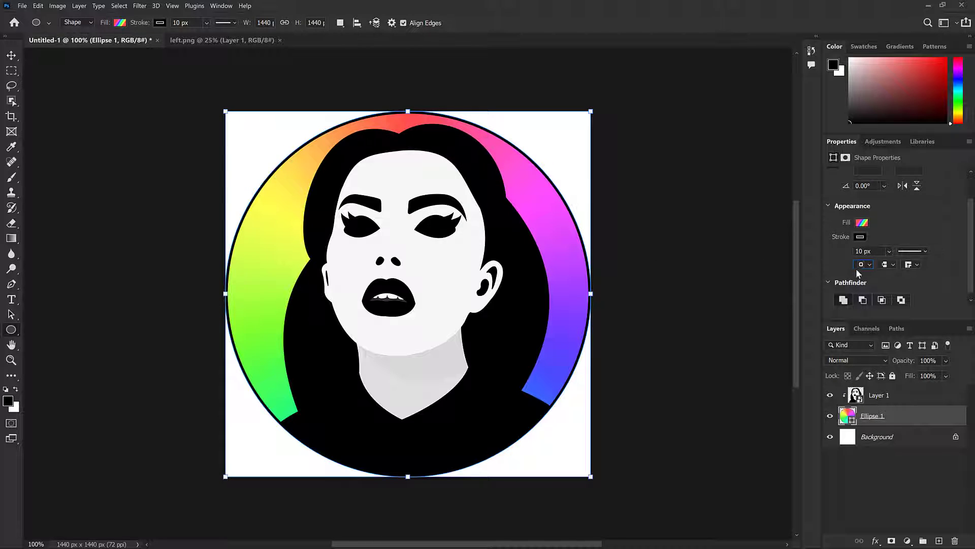
Try the dashed line type on the circle's stroke and switch it to the dotted one.
{"action": "left_click", "coordinate": [912, 251]}
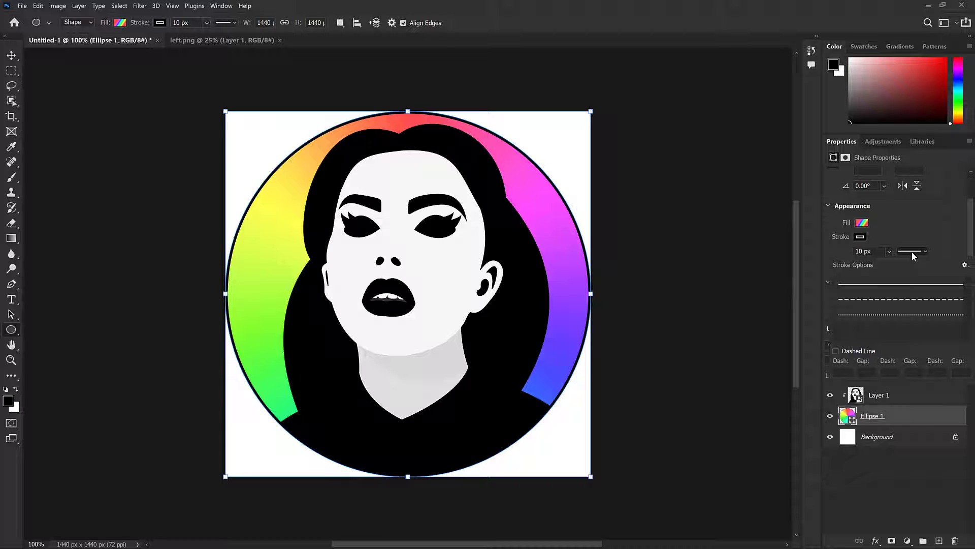
{"action": "left_click", "coordinate": [904, 300]}
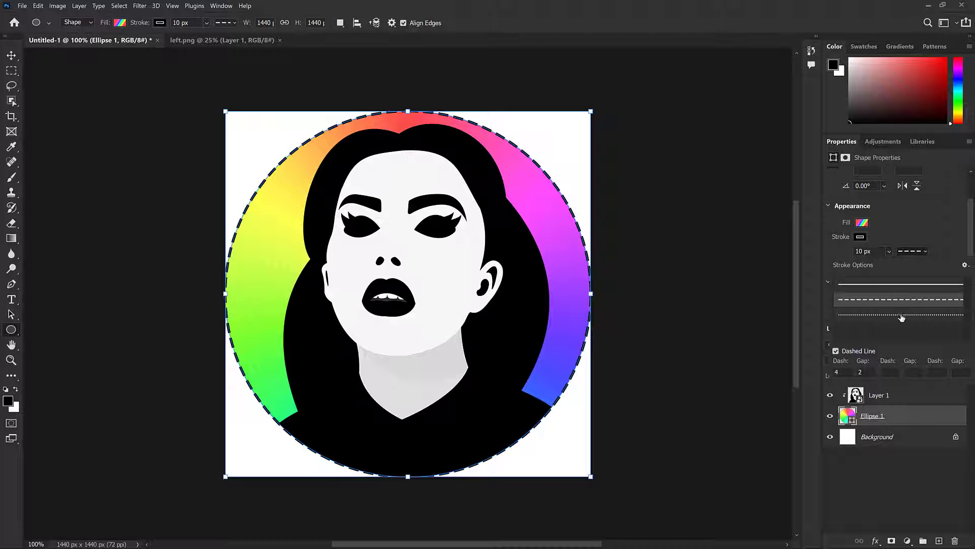
{"action": "left_click", "coordinate": [902, 315]}
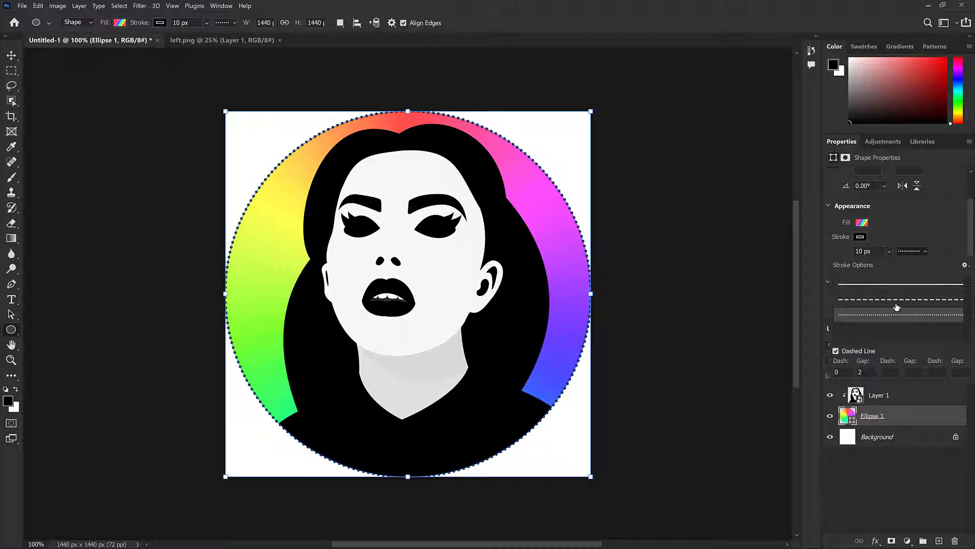
Switch the circle's stroke from the dotted line type back to the solid one.
{"action": "left_click", "coordinate": [897, 300]}
{"action": "left_click", "coordinate": [896, 285]}
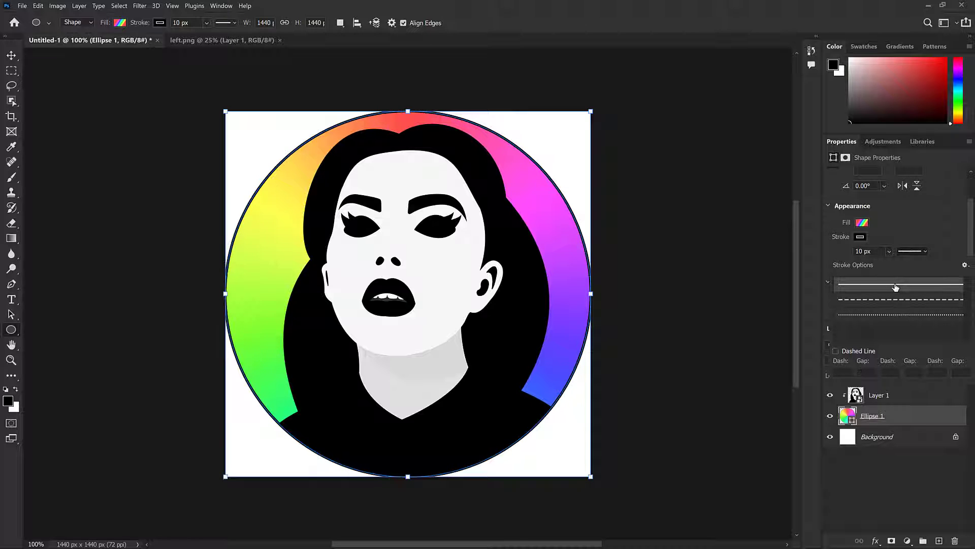
{"action": "left_click", "coordinate": [908, 249]}
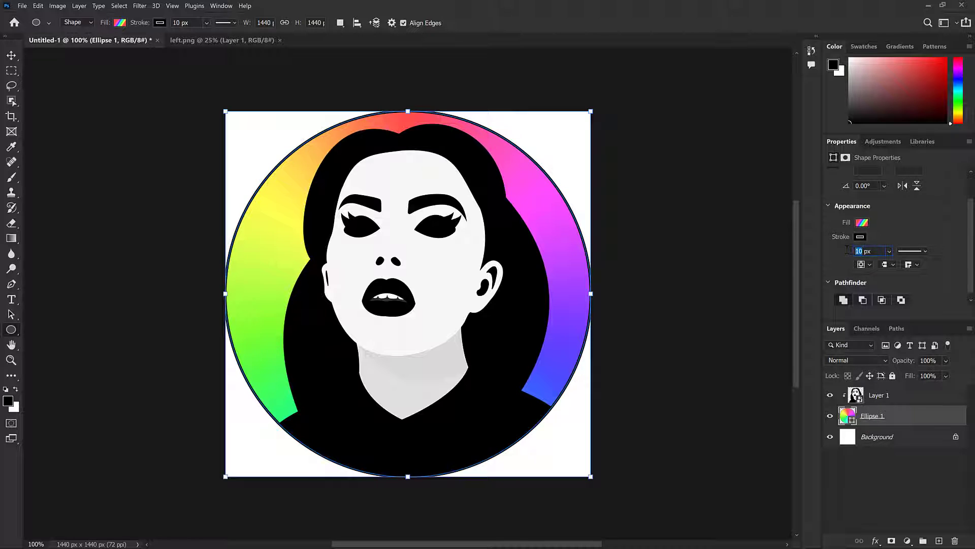
Try a stroke width of 50 px on the circle.
{"action": "type", "text": "50"}
{"action": "key", "text": "Return"}
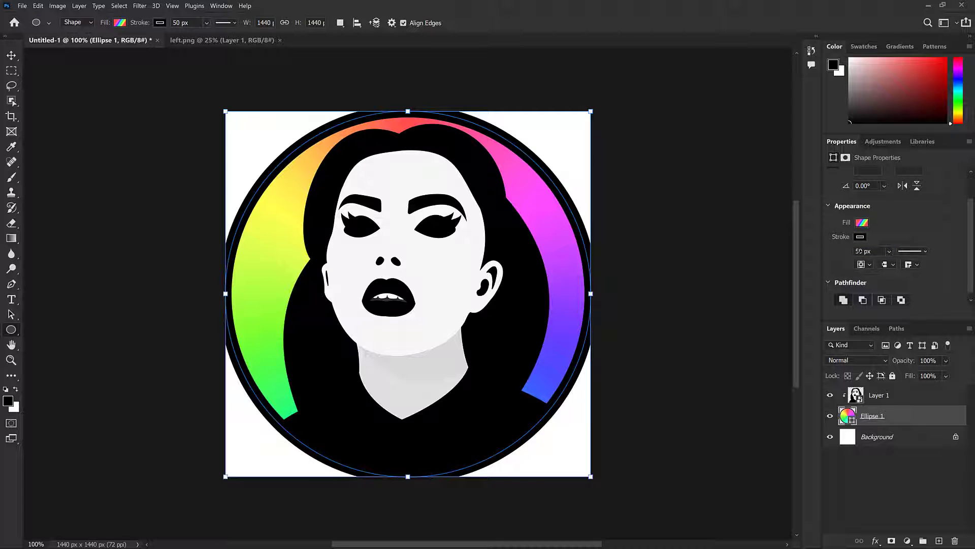
Set the circle's stroke width to 25 px and align the stroke inside the edge.
{"action": "left_click", "coordinate": [861, 251]}
{"action": "type", "text": "25"}
{"action": "key", "text": "Return"}
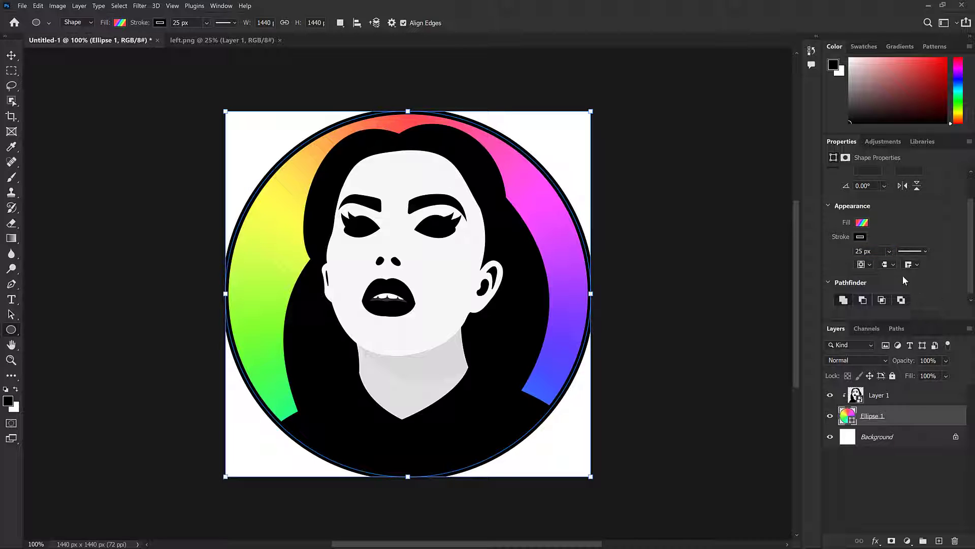
{"action": "left_click", "coordinate": [863, 264]}
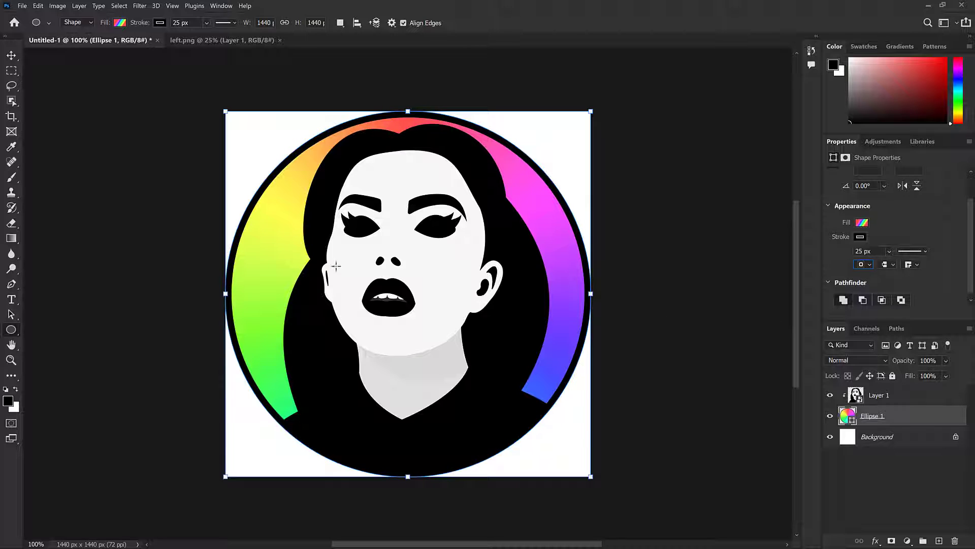
Scale the portrait down proportionally to about 1212 px by 1304 px, keeping its lower edge at the canvas's lower edge.
{"action": "left_click", "coordinate": [11, 56]}
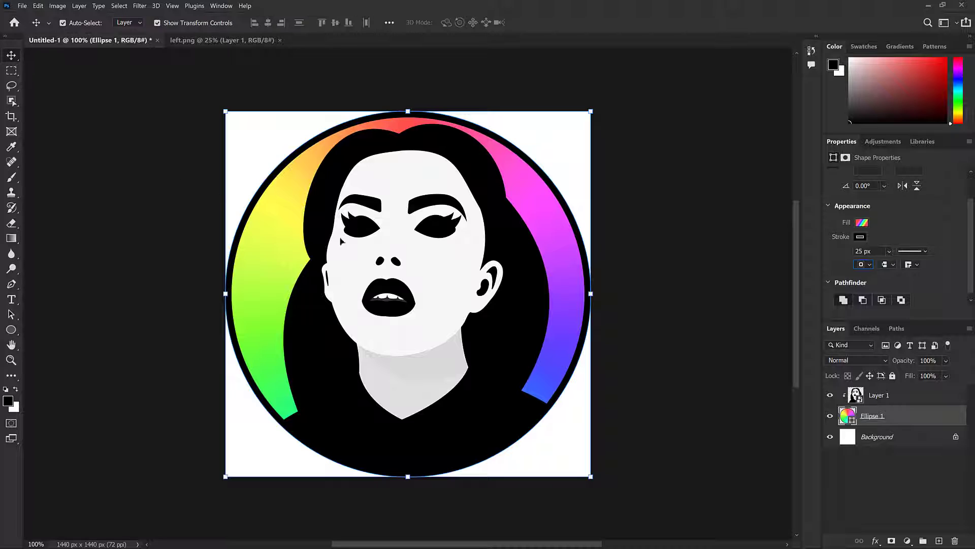
{"action": "left_click", "coordinate": [355, 243]}
{"action": "left_click_drag", "start_coordinate": [414, 123], "coordinate": [413, 144]}
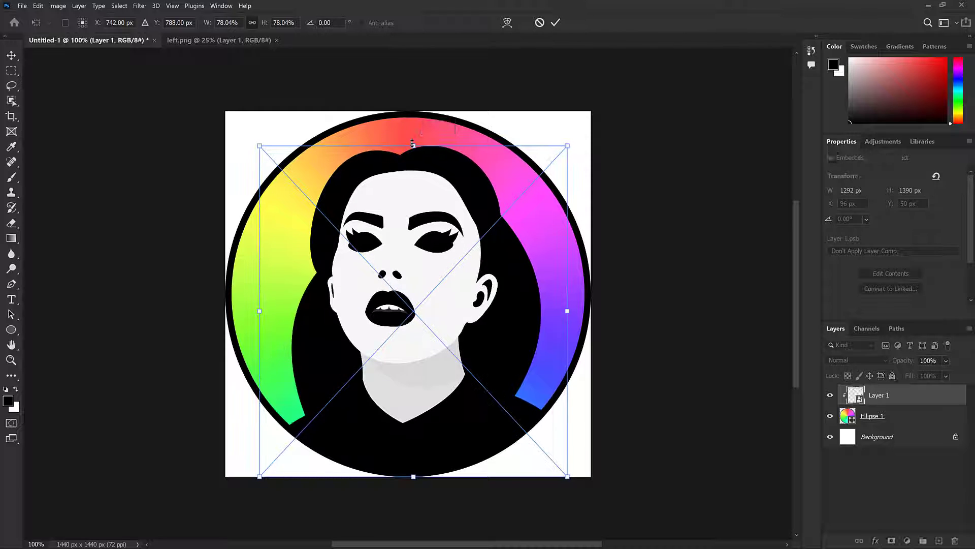
{"action": "key", "text": "Return"}
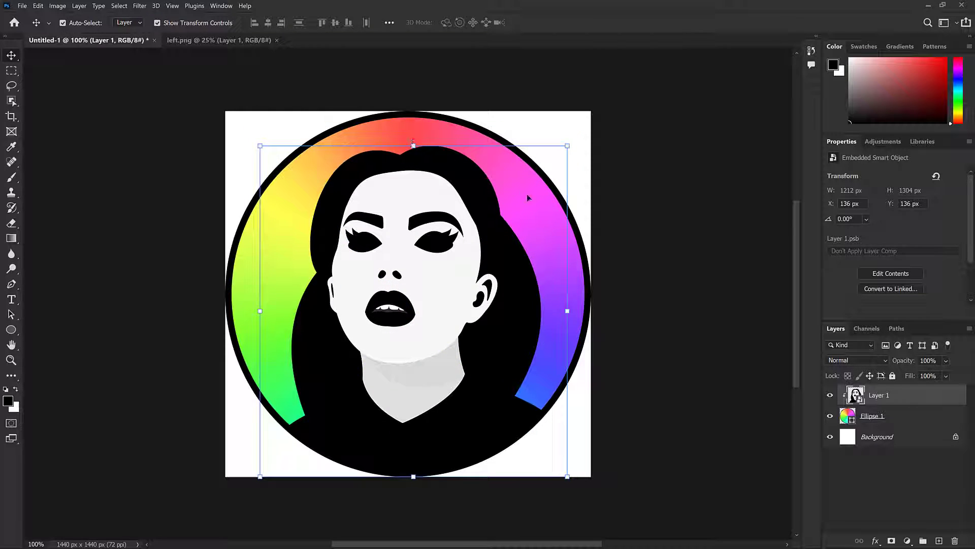
Deselect the portrait layer and hide the white Background layer.
{"action": "left_click", "coordinate": [654, 244]}
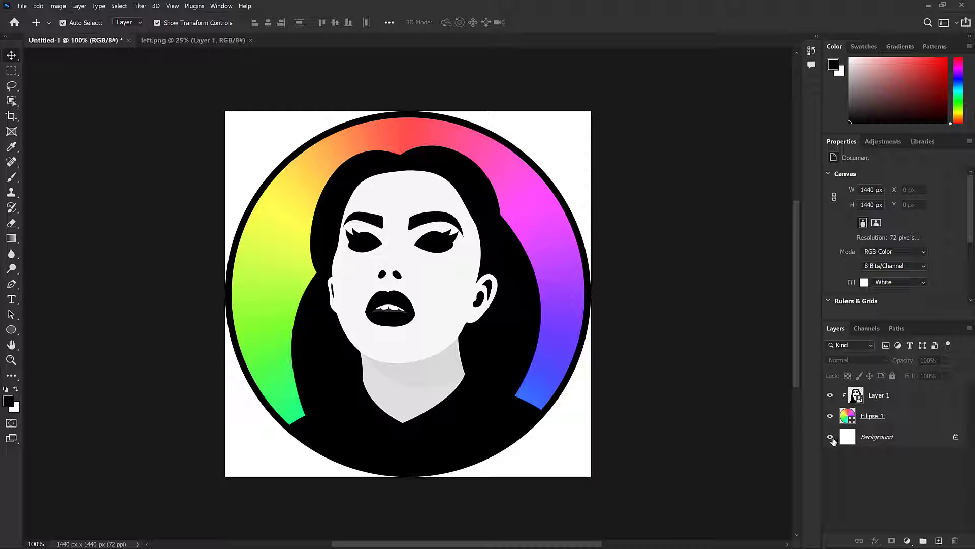
{"action": "left_click", "coordinate": [832, 437]}
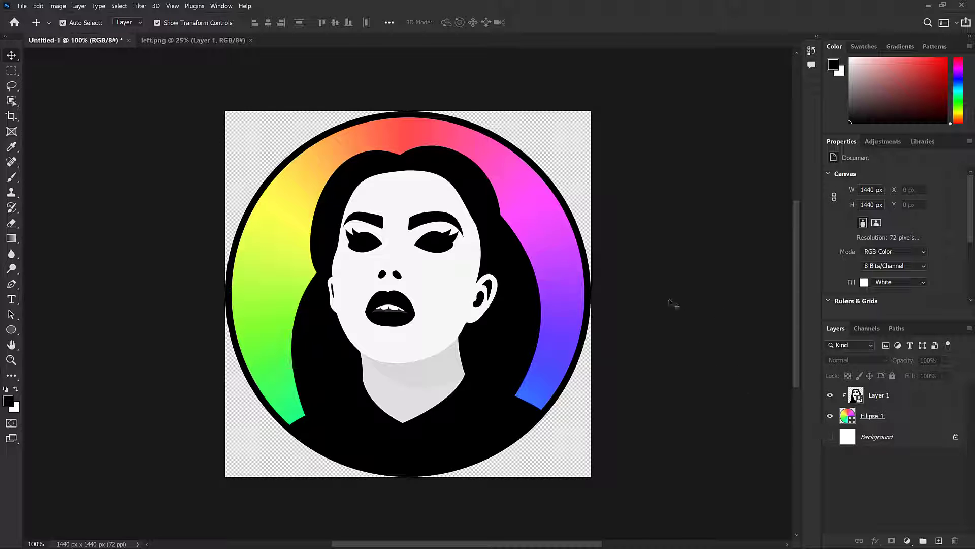